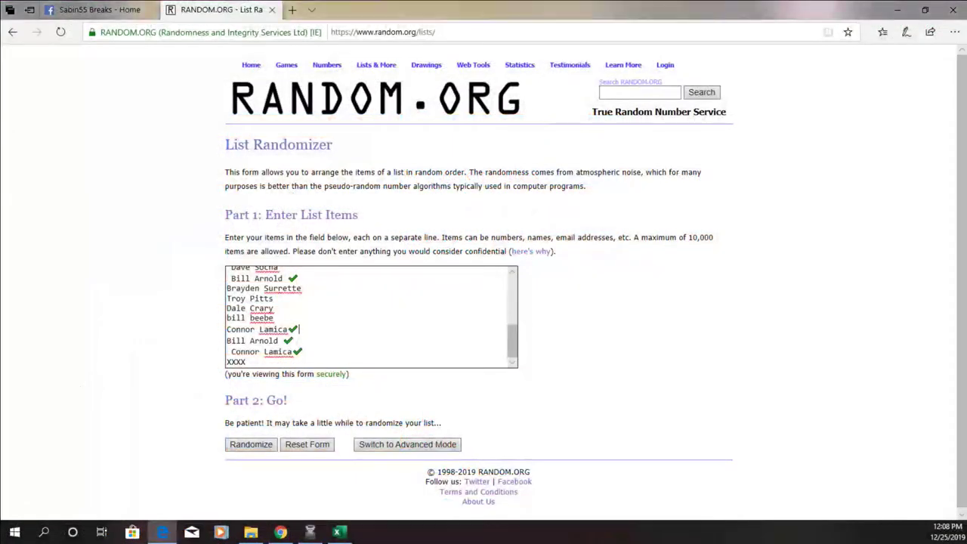
pyautogui.moveTo(512, 342); pyautogui.dragTo(515, 296)
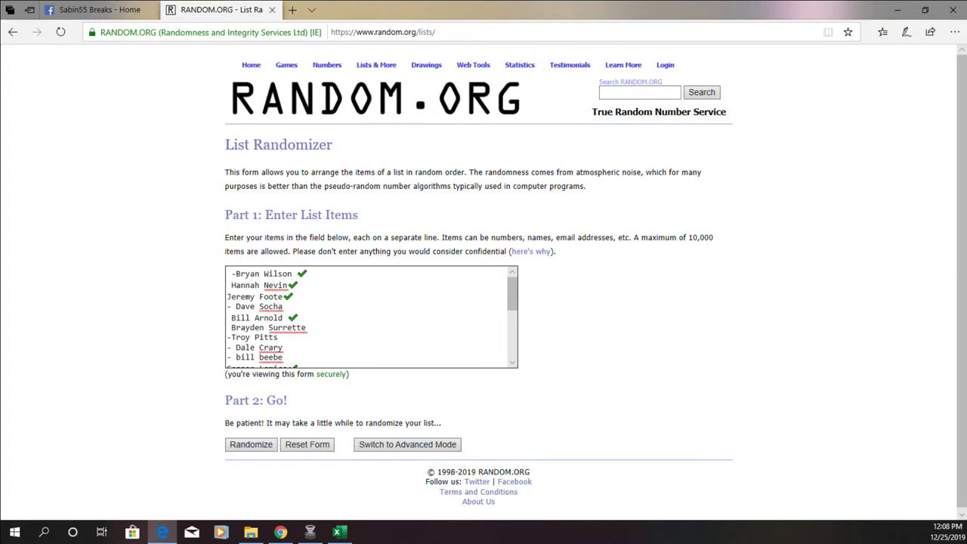
pyautogui.scroll(-3, 370, 317)
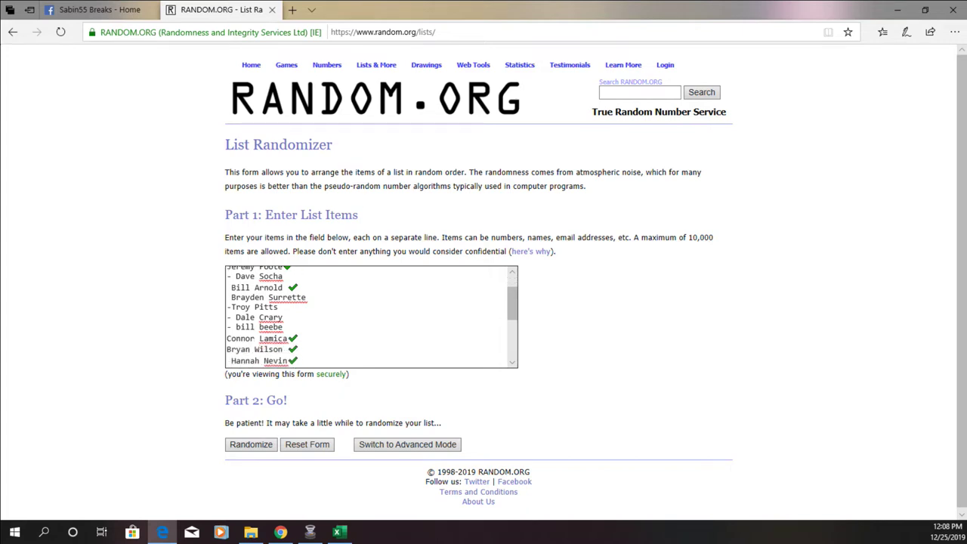
pyautogui.scroll(-5, 299, 329)
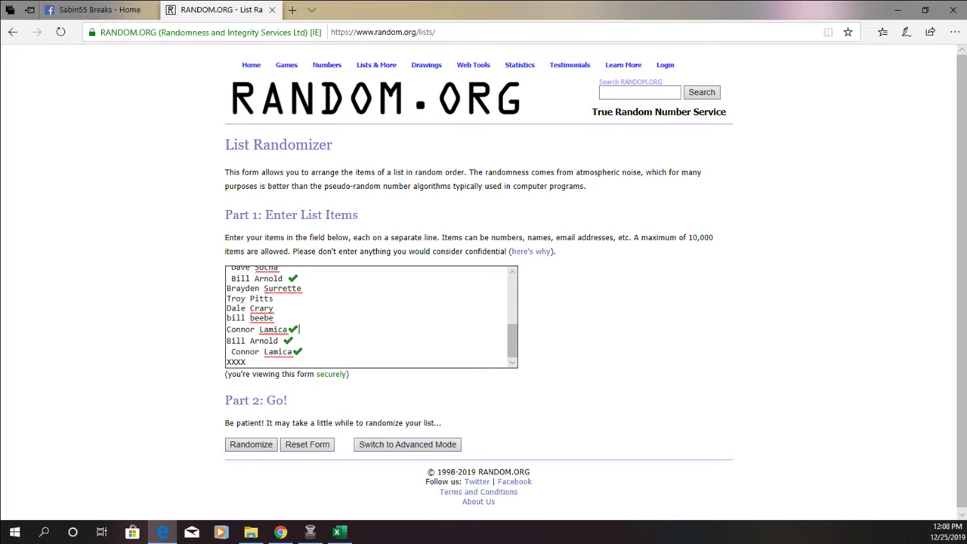
pyautogui.click(247, 361)
pyautogui.scroll(4, 514, 317)
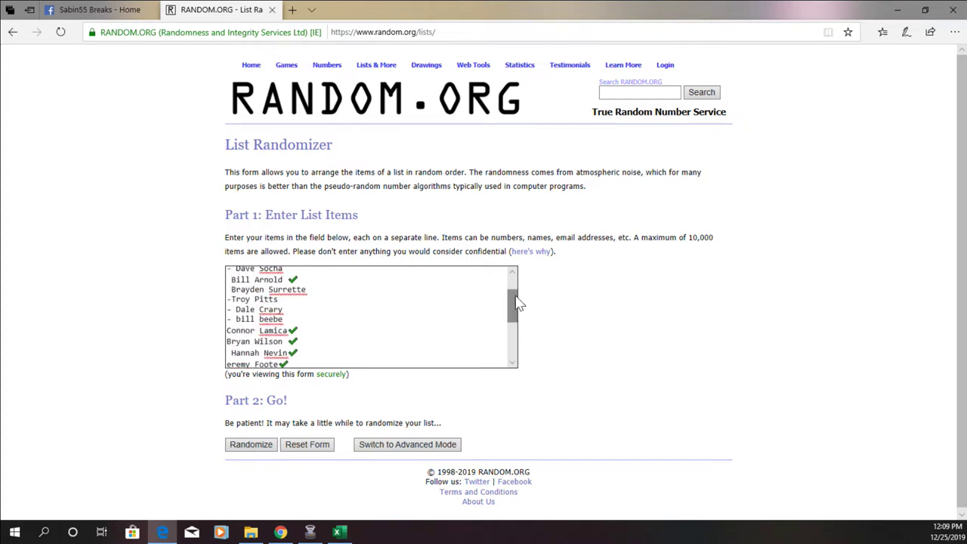
pyautogui.moveTo(518, 302); pyautogui.dragTo(514, 341)
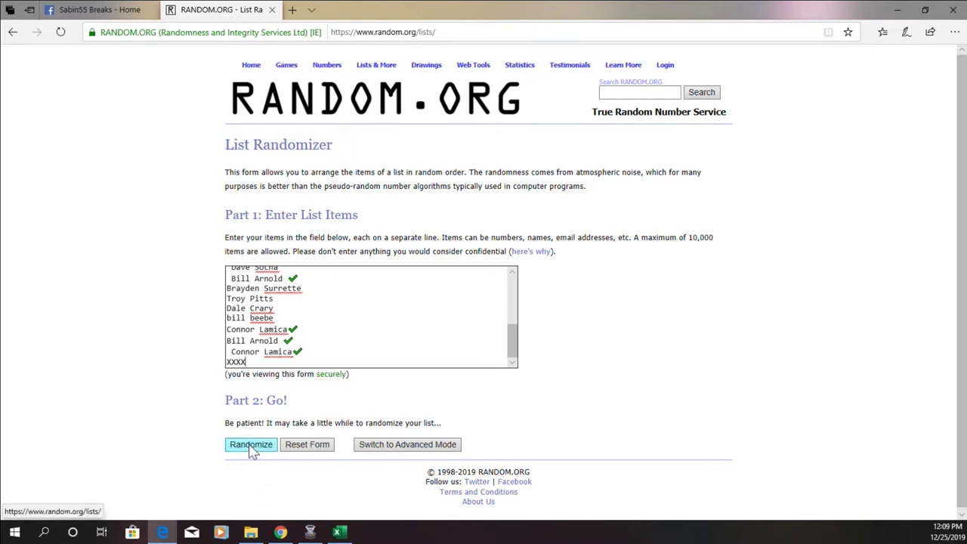
# Step: Shuffle the 23-entry list in RANDOM.ORG five times in a row
pyautogui.click(252, 446)
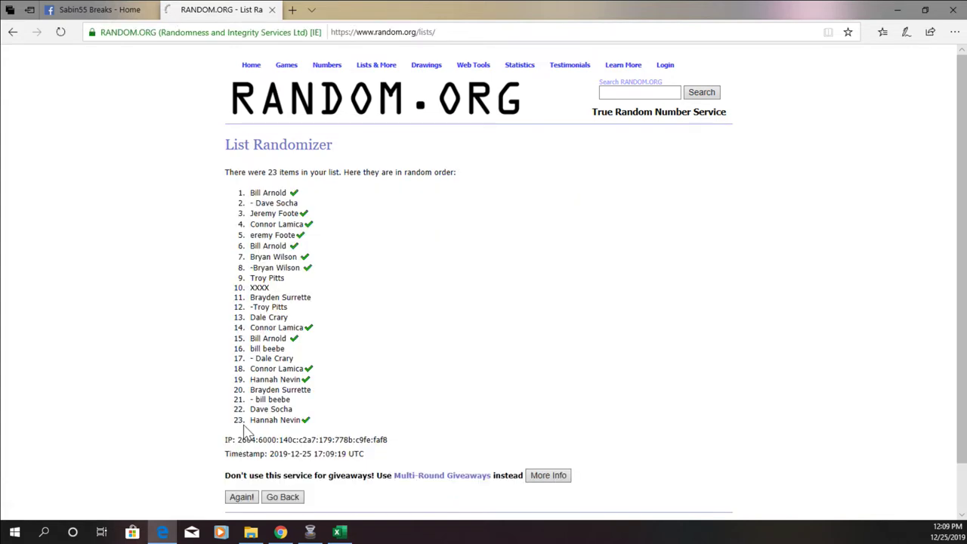
pyautogui.scroll(-1, 190, 329)
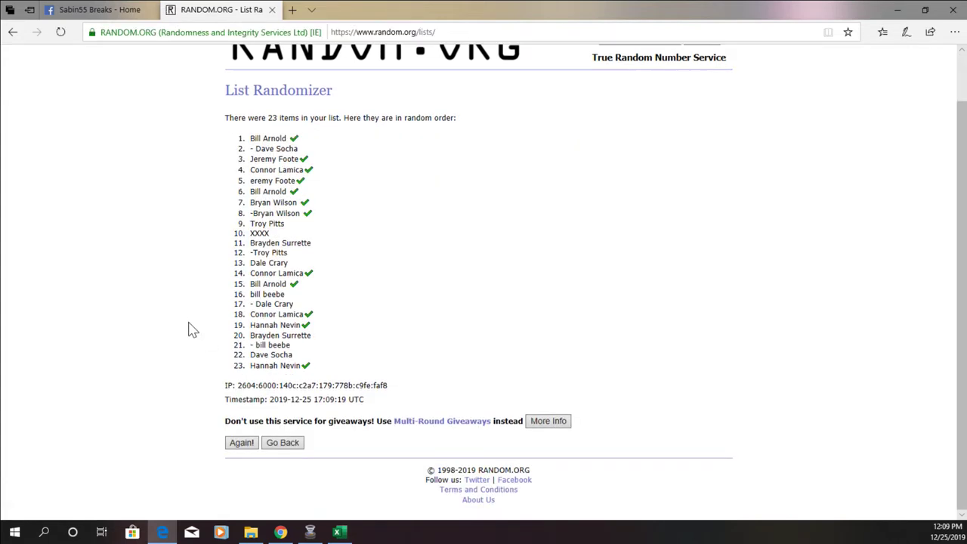
pyautogui.click(242, 444)
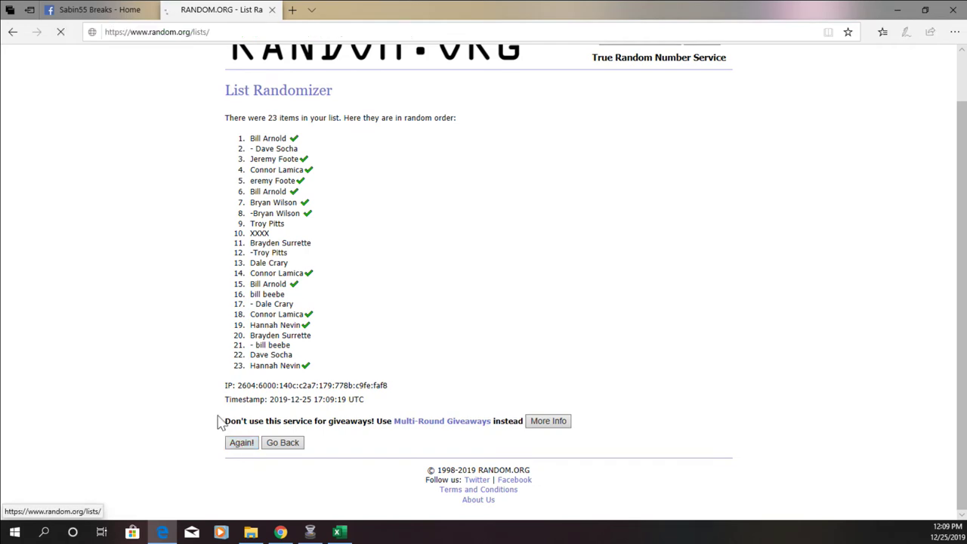
pyautogui.scroll(-1, 155, 340)
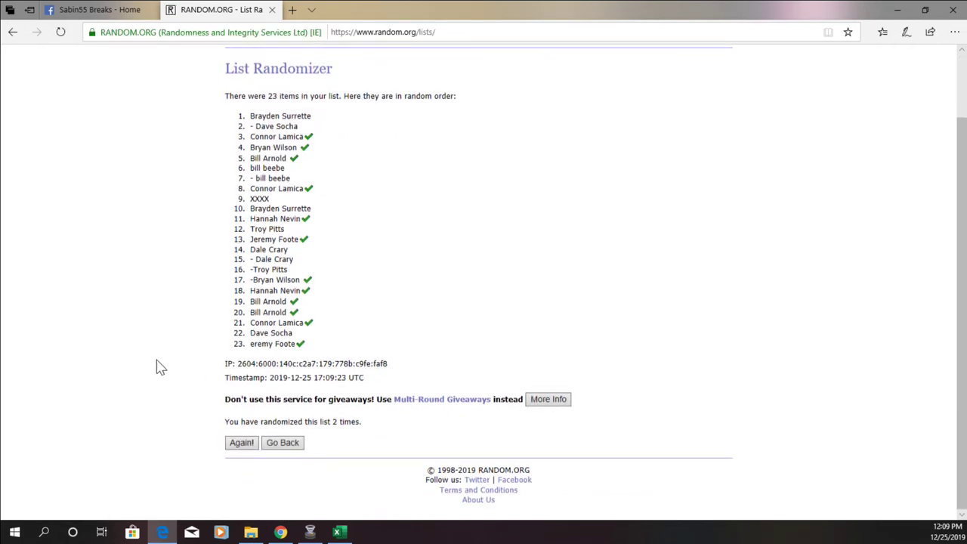
pyautogui.click(242, 445)
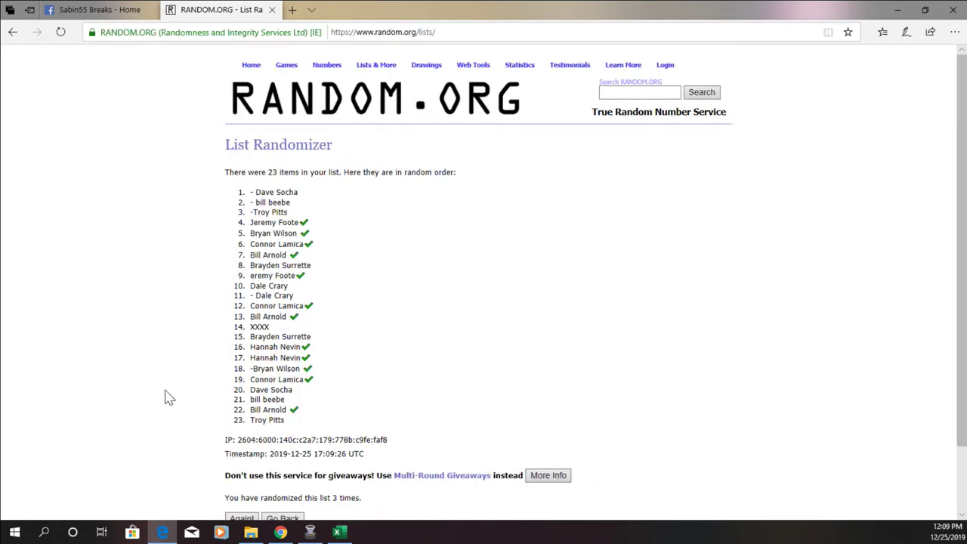
pyautogui.scroll(-1, 161, 385)
pyautogui.click(249, 444)
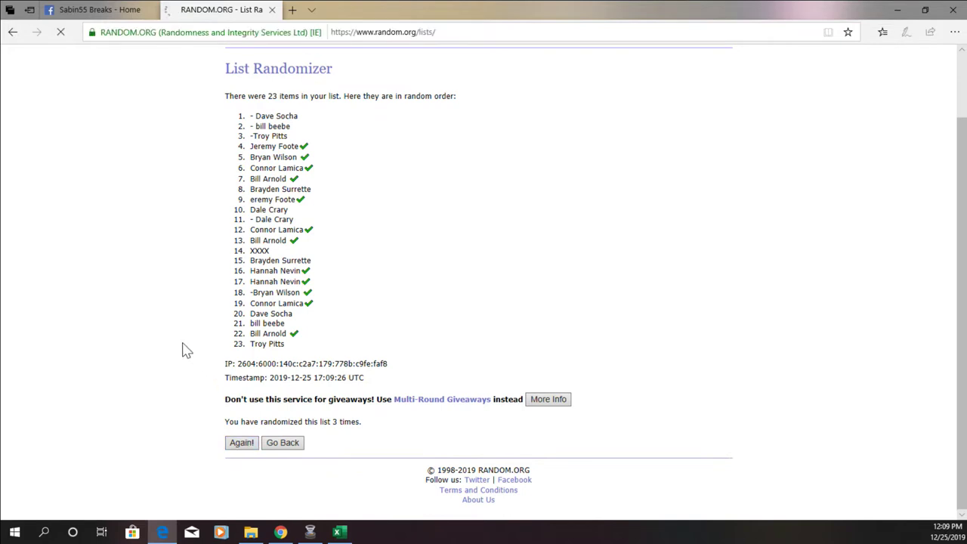
pyautogui.scroll(-1, 173, 358)
pyautogui.click(249, 445)
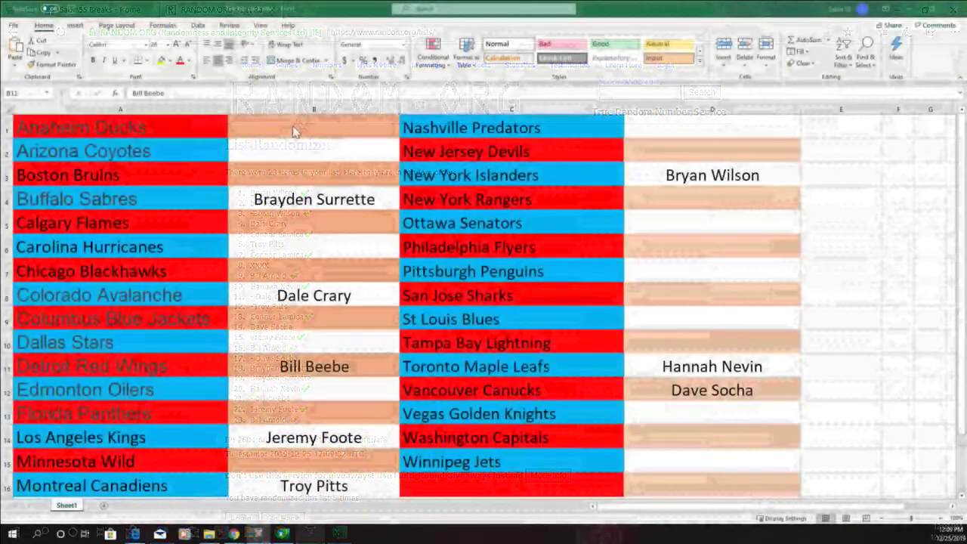
# Step: Enter participant names in column B, starting beside Anaheim Ducks in B1, down through B6
pyautogui.click(292, 127)
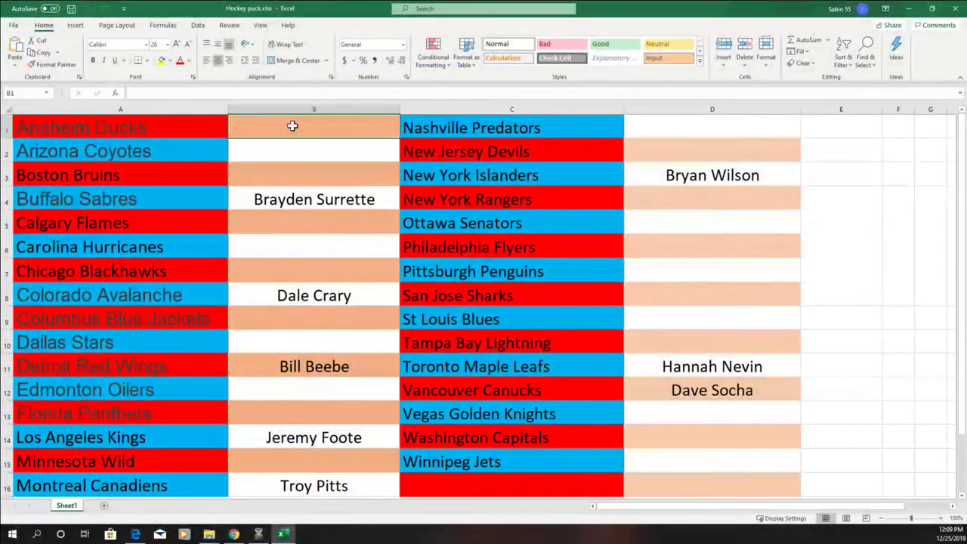
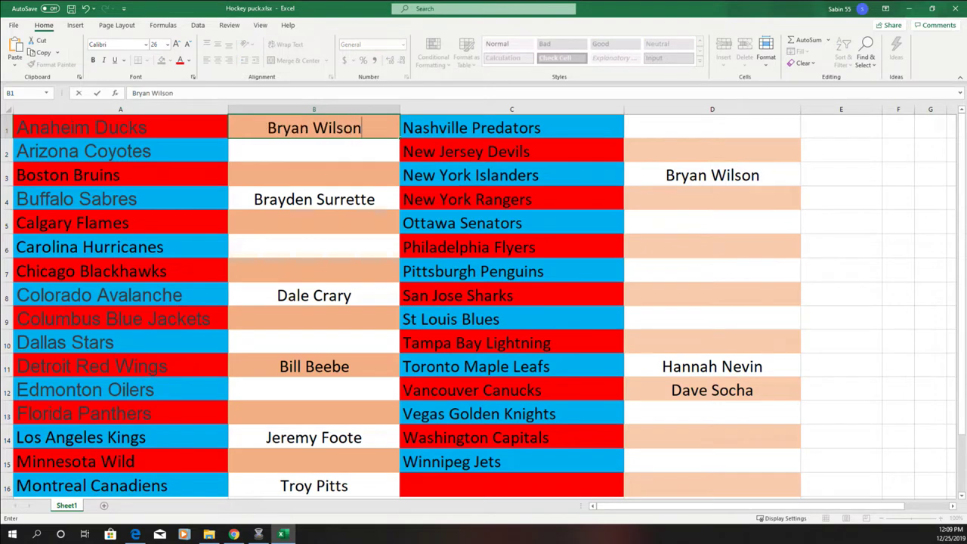
pyautogui.press('Return')
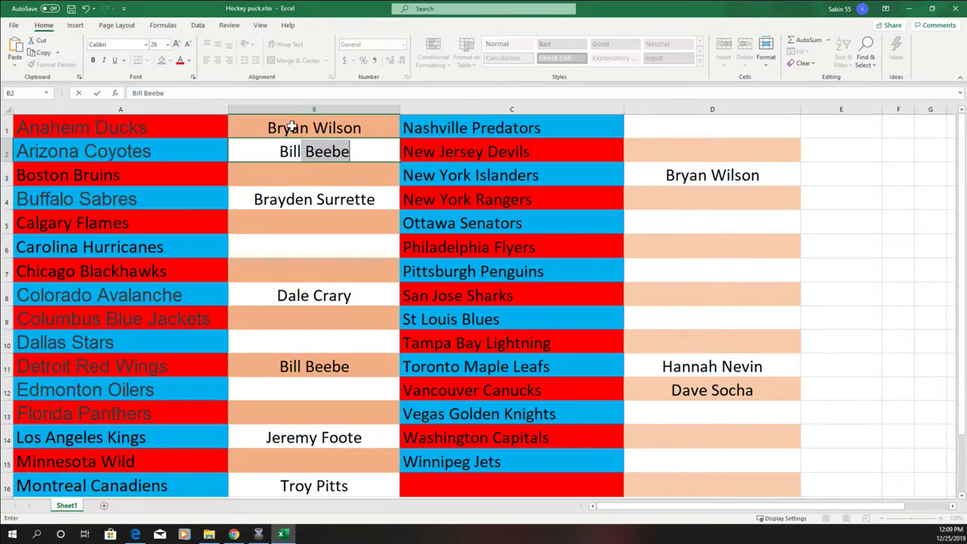
pyautogui.press('Return')
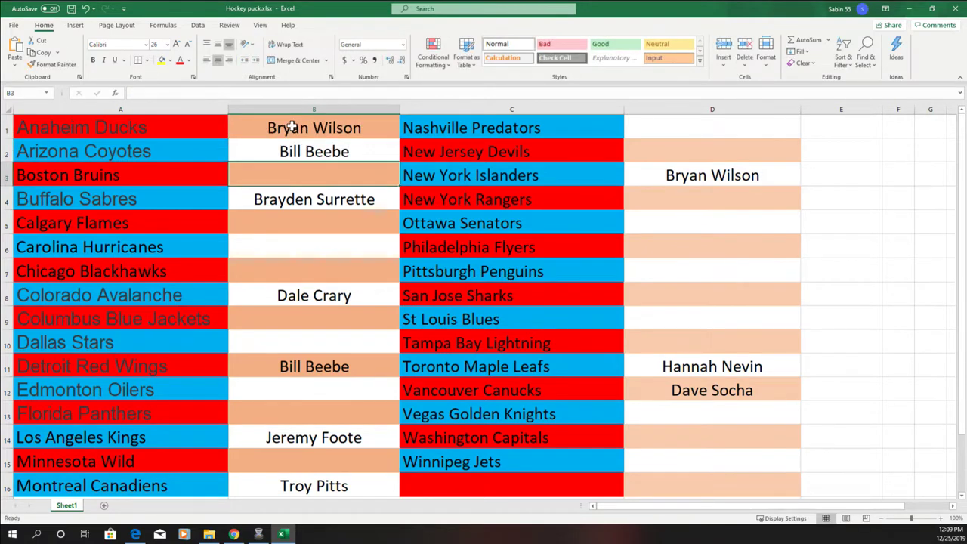
pyautogui.press('Return')
pyautogui.press('Return')
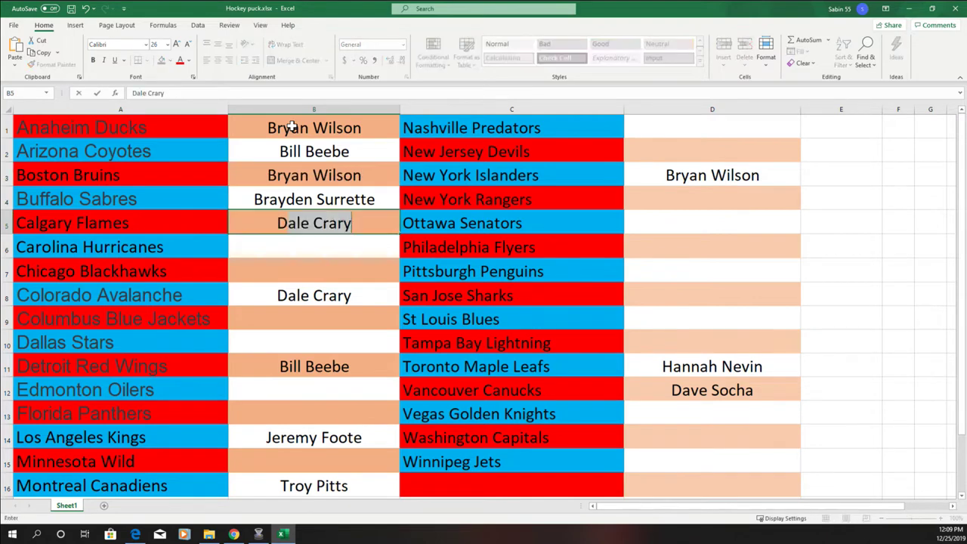
pyautogui.press('Return')
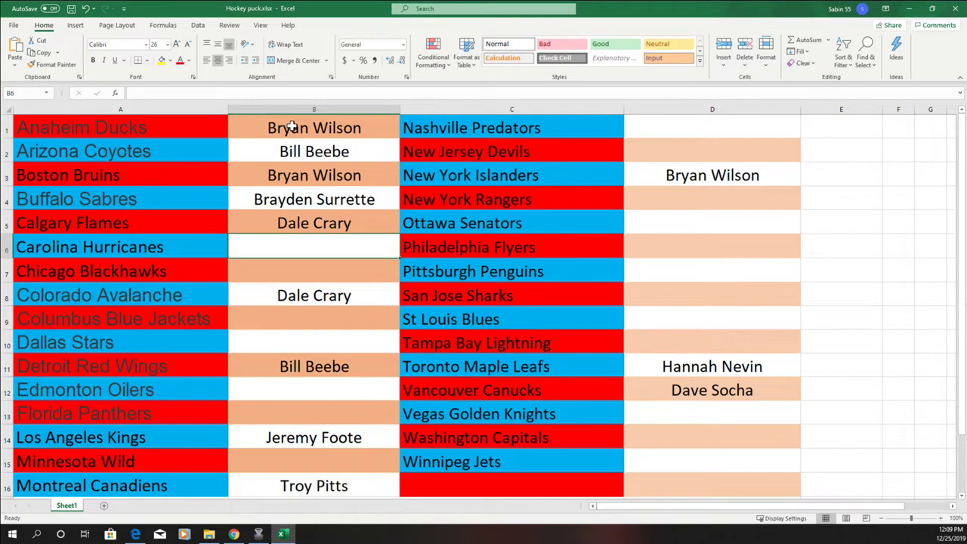
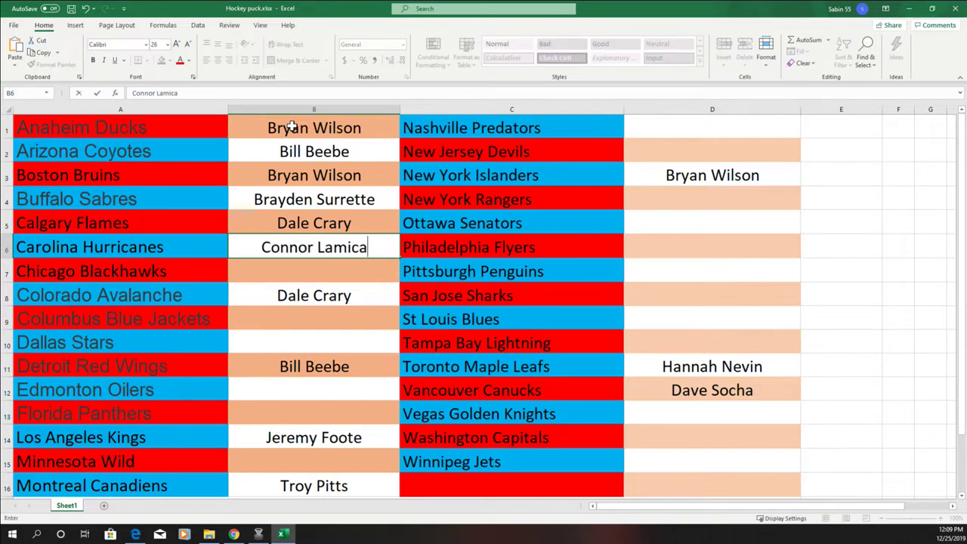
pyautogui.press('Return')
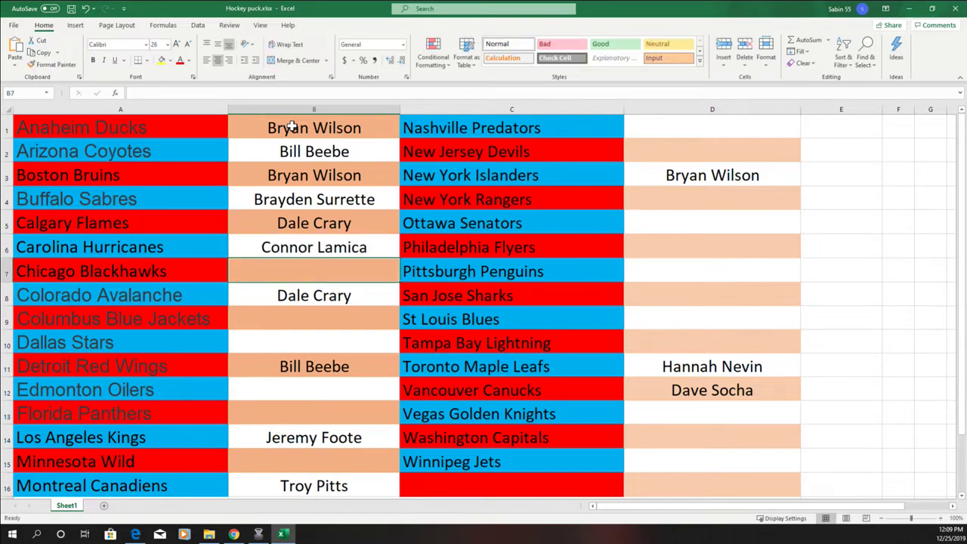
# Step: Continue column B through Florida Panthers, with XXXX in B10 and AutoComplete for repeated names
pyautogui.write('Troy')
pyautogui.press('Return')
pyautogui.press('Return')
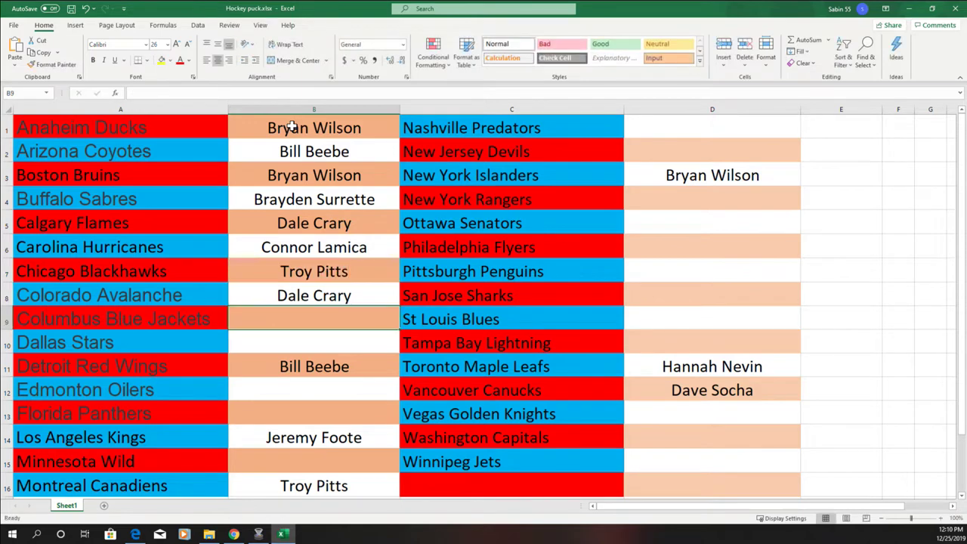
pyautogui.write('C')
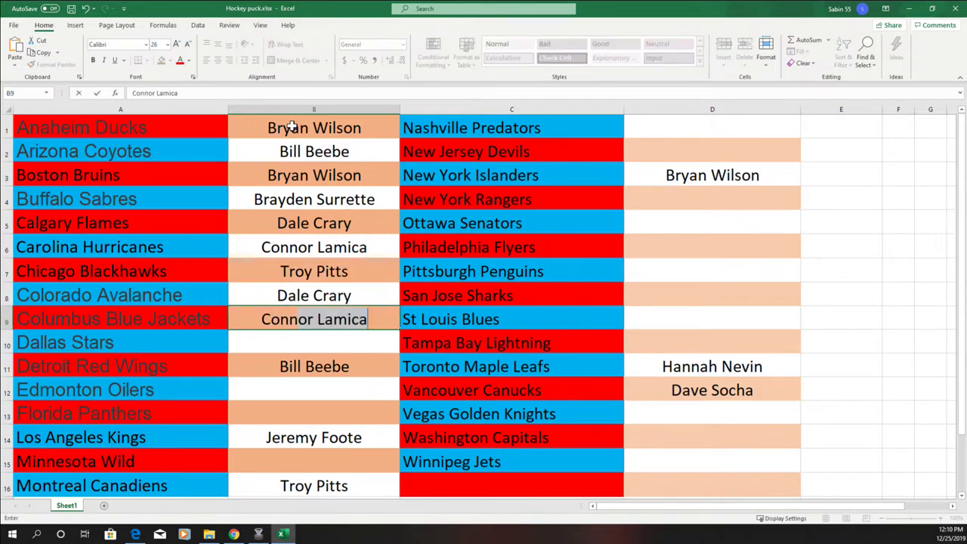
pyautogui.write('onno')
pyautogui.press('Return')
pyautogui.write('XXXX')
pyautogui.press('Return')
pyautogui.press('Return')
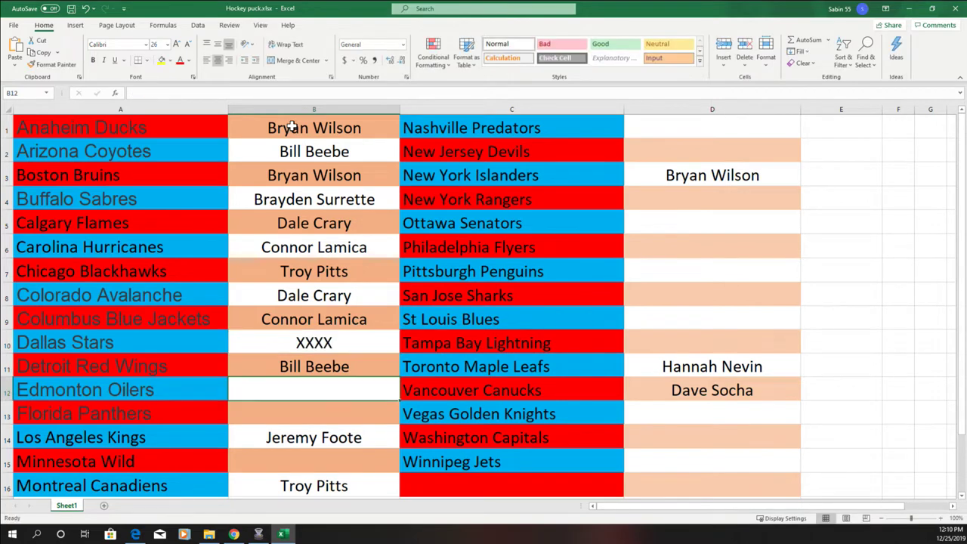
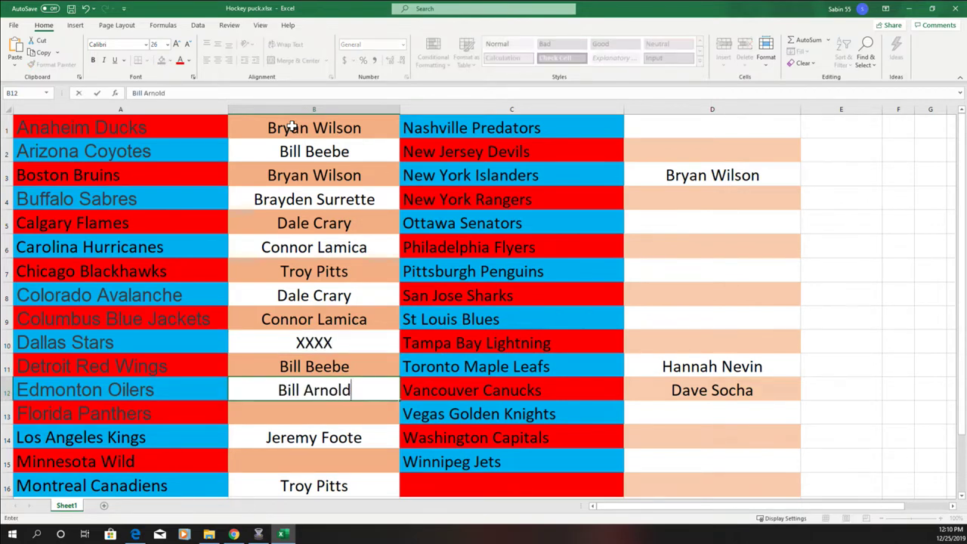
pyautogui.press('Return')
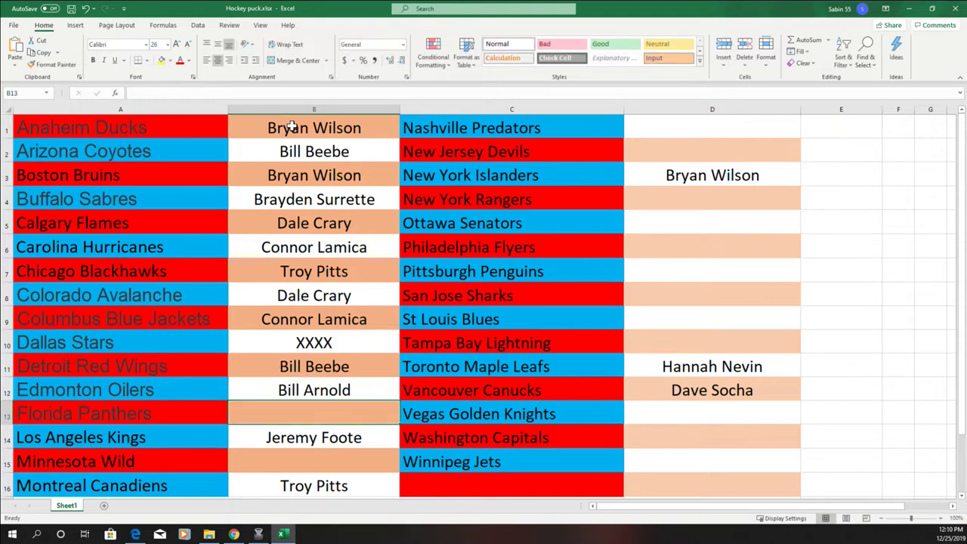
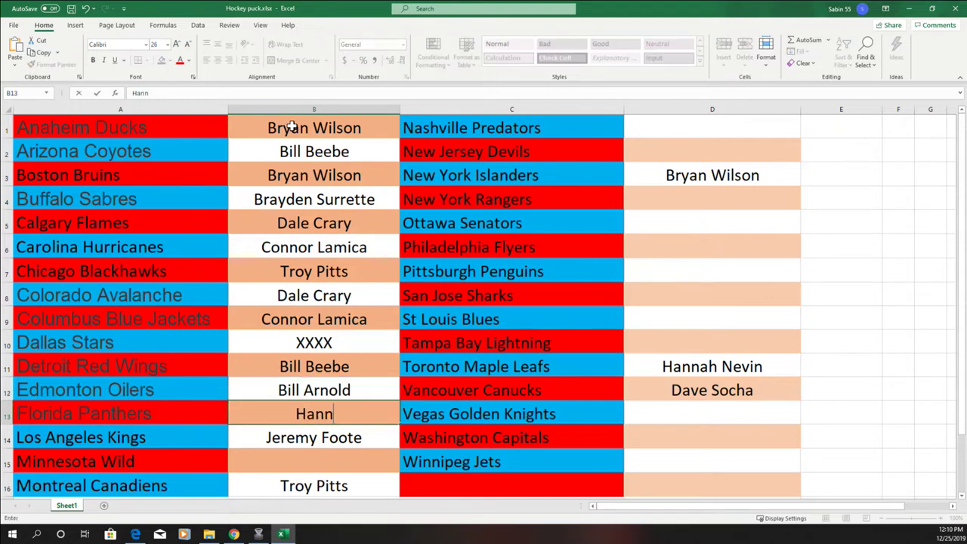
pyautogui.press('Return')
pyautogui.press('Return')
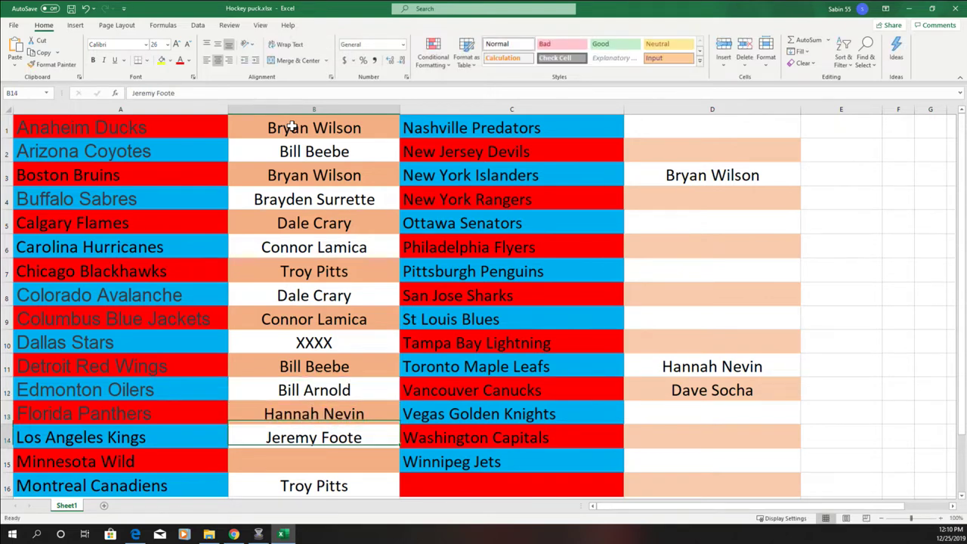
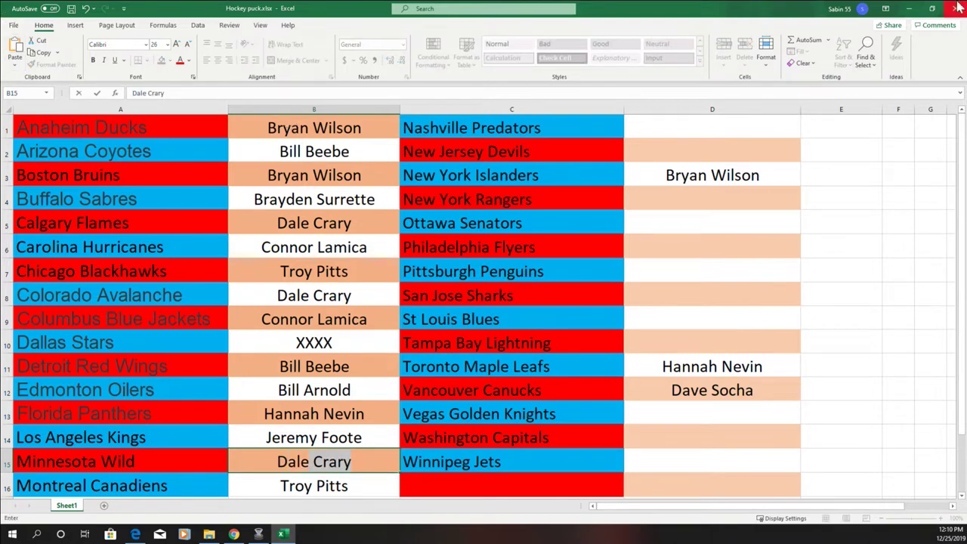
pyautogui.click(702, 123)
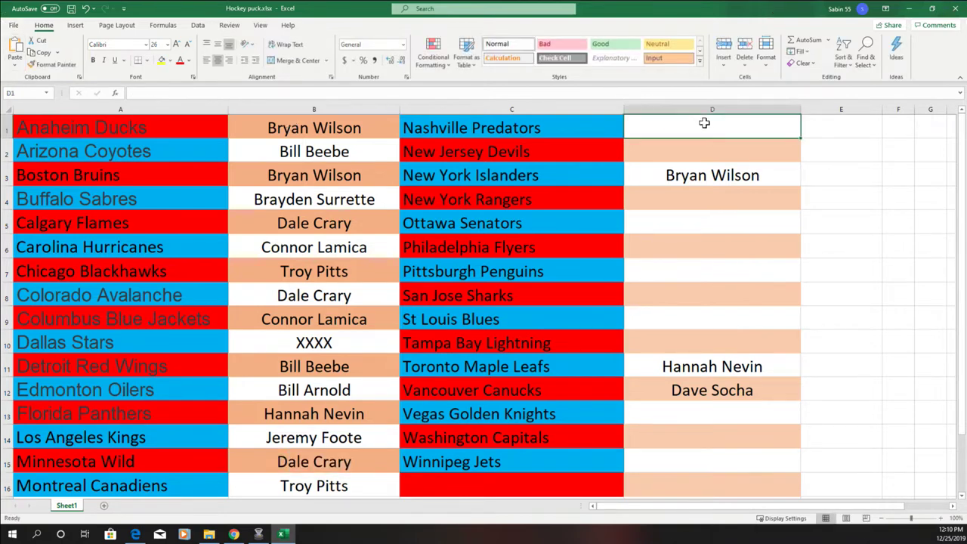
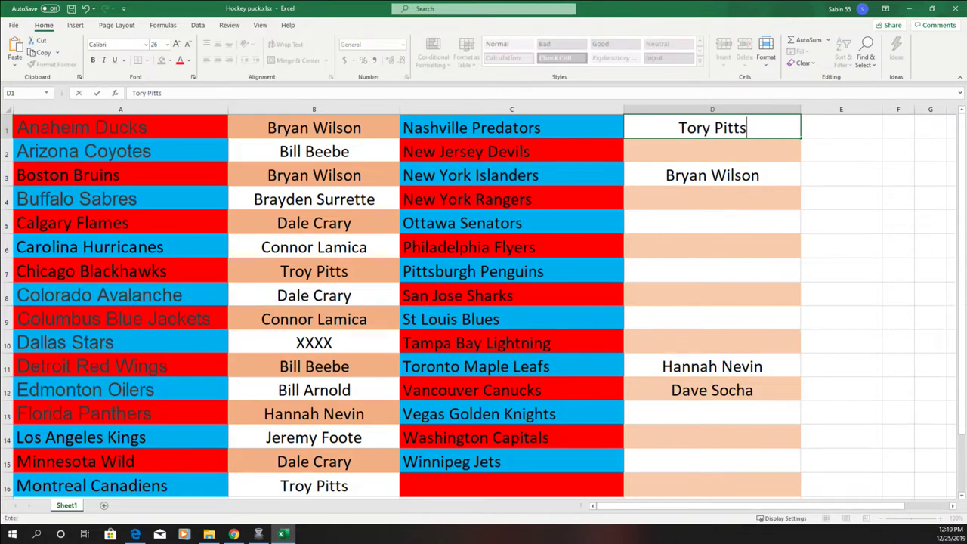
# Step: Enter participant names in column D for Nashville Predators through Pittsburgh Penguins
pyautogui.press('Return')
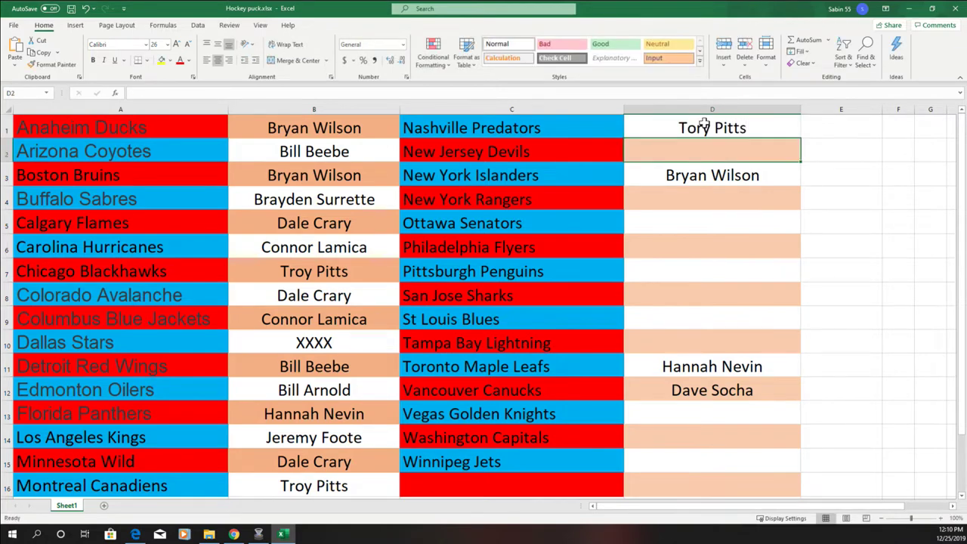
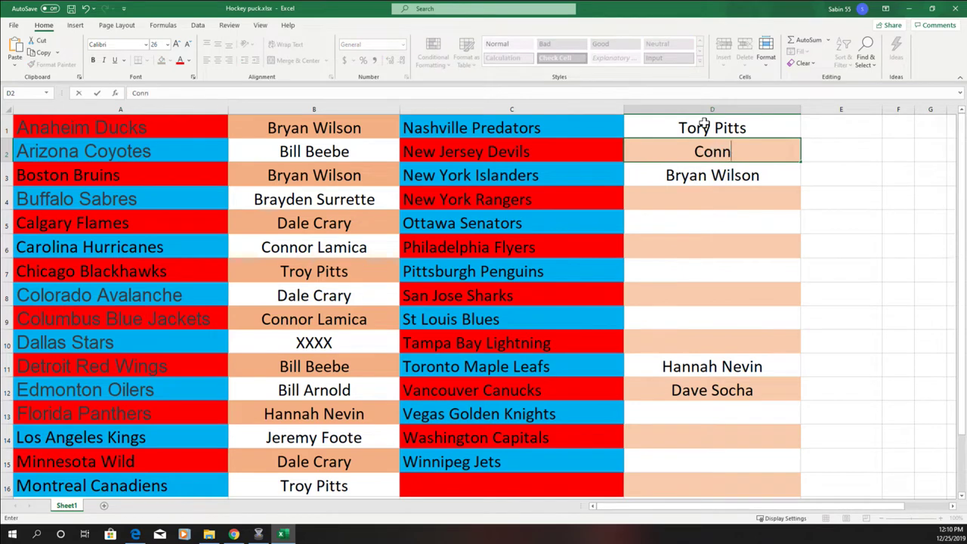
pyautogui.press('Return')
pyautogui.press('Return')
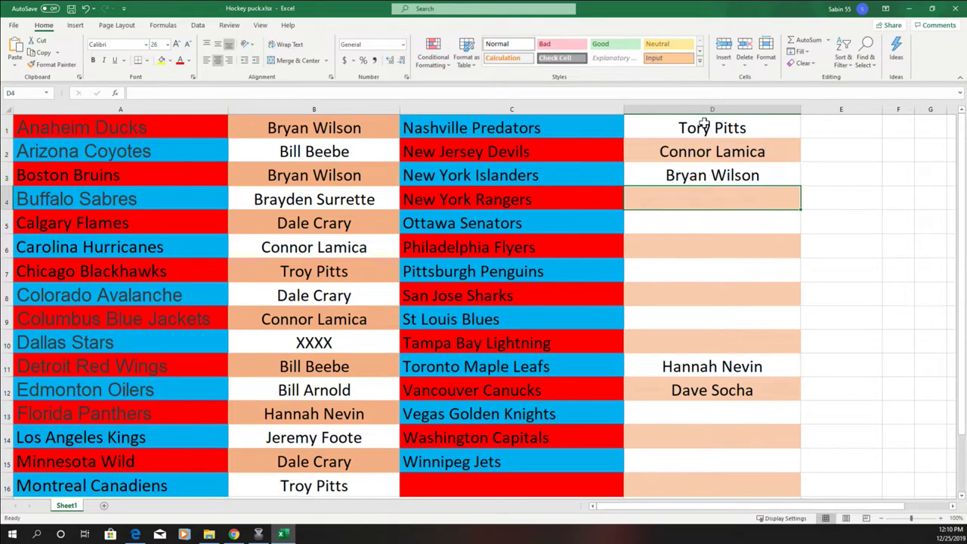
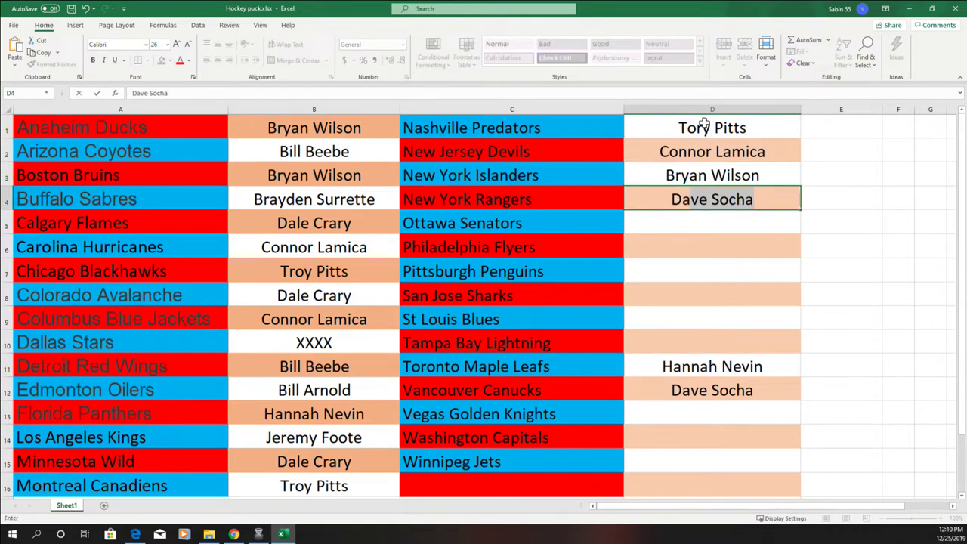
pyautogui.press('Return')
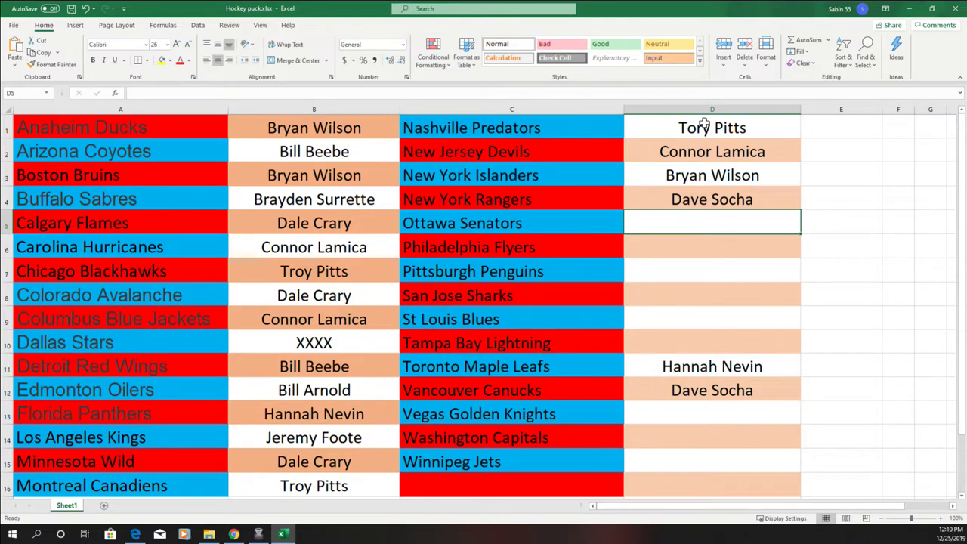
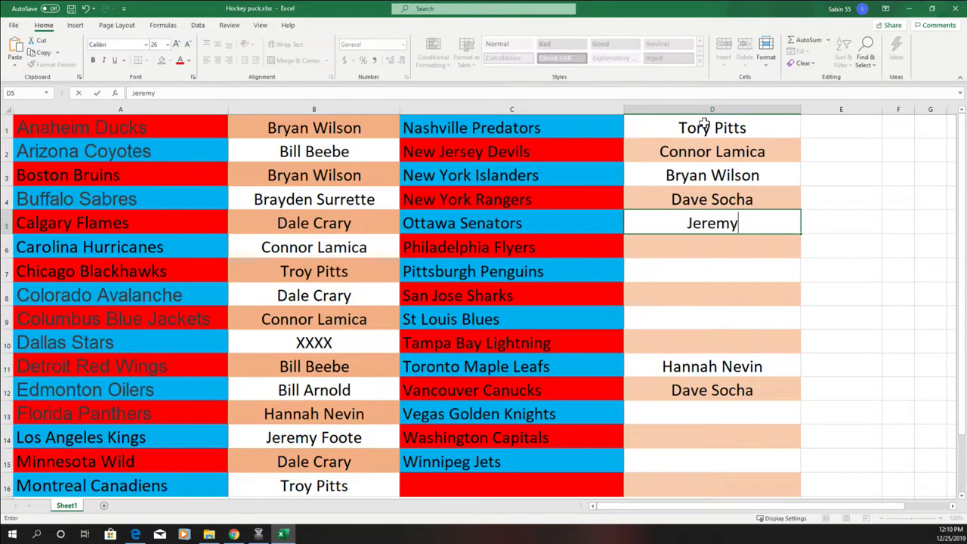
pyautogui.press('Return')
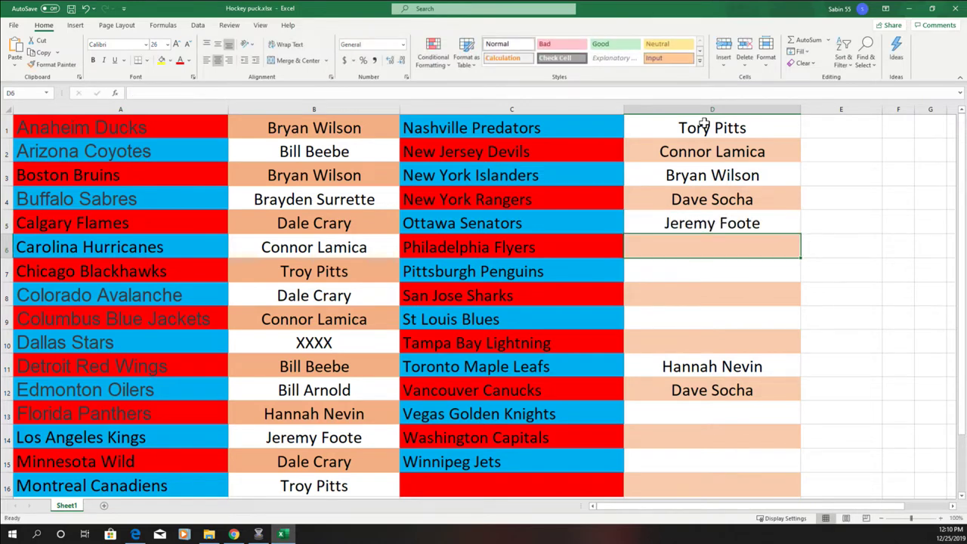
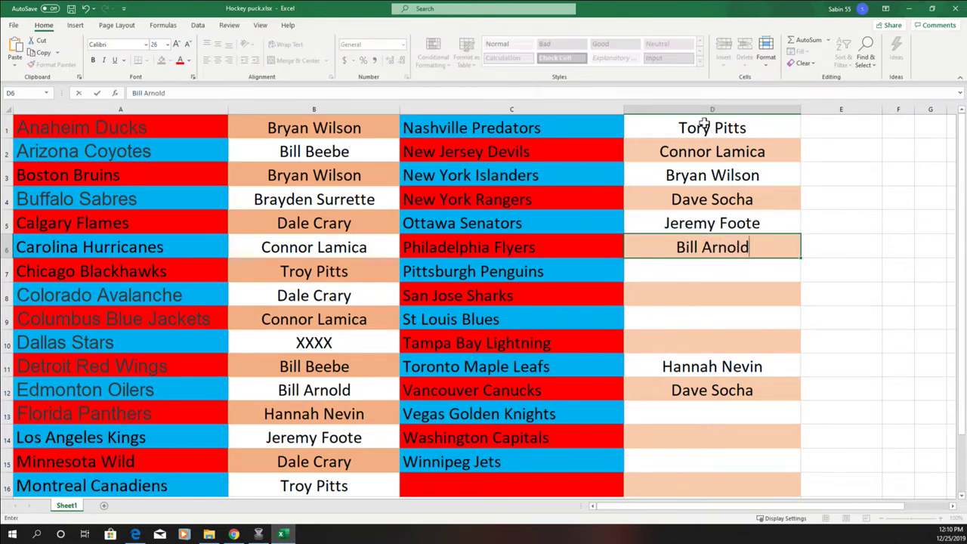
pyautogui.press('Return')
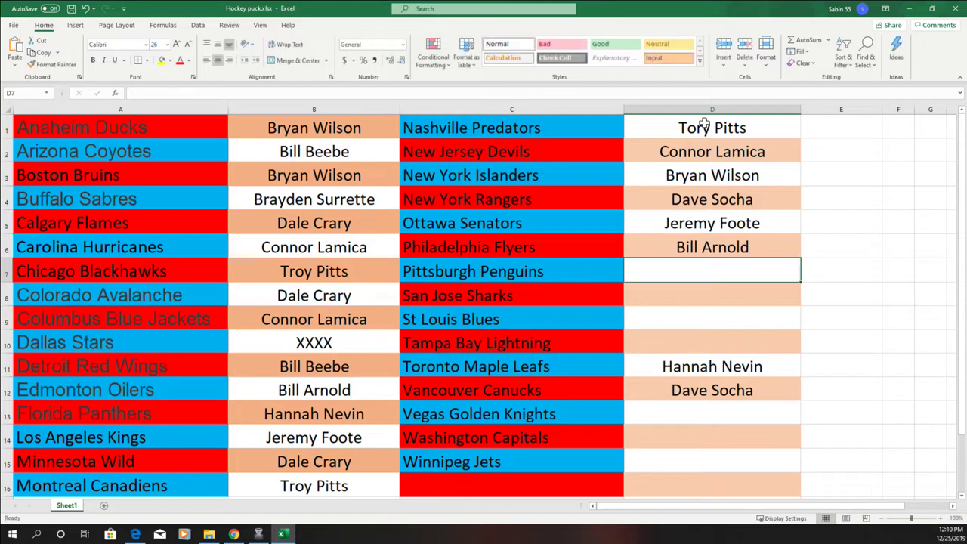
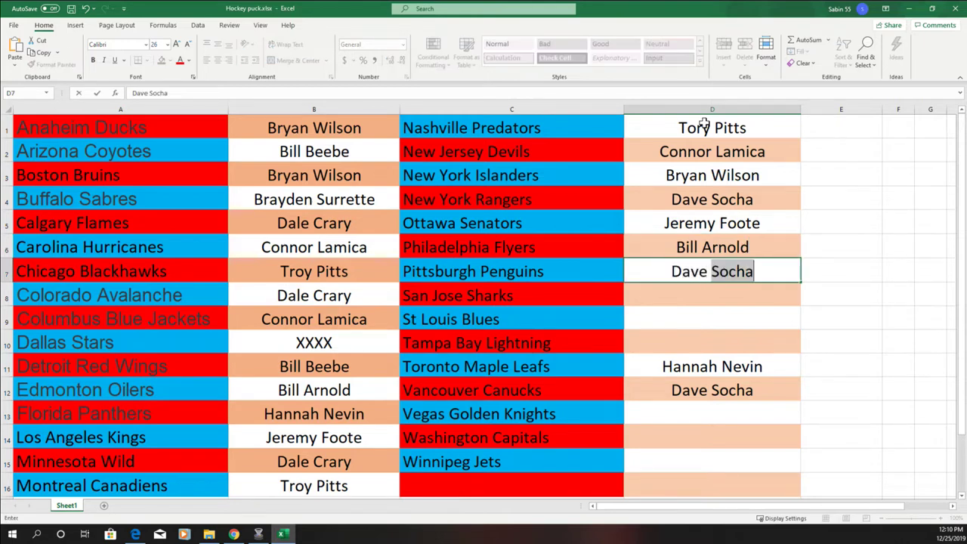
pyautogui.press('Return')
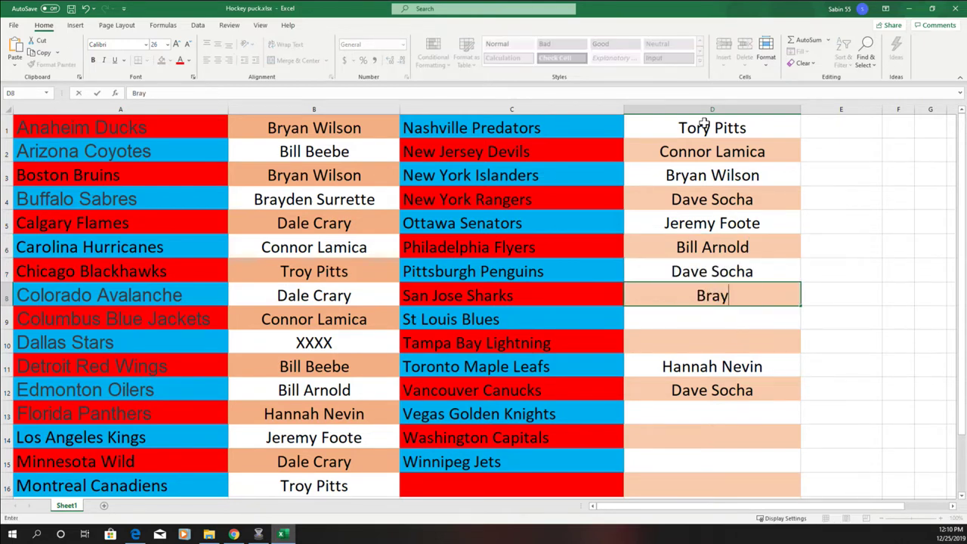
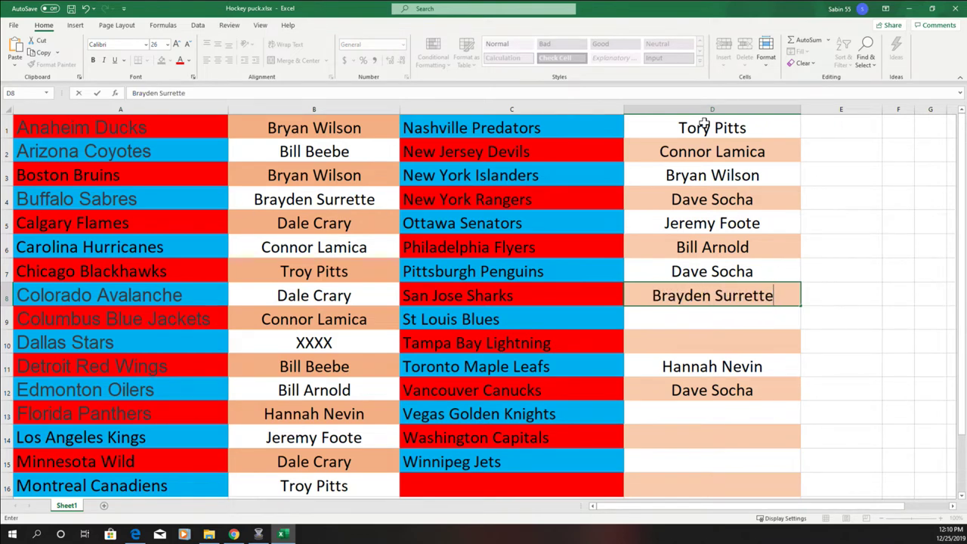
# Step: Add participant names in column D for San Jose Sharks through Washington Capitals and beyond
pyautogui.press('Return')
pyautogui.write('Bran')
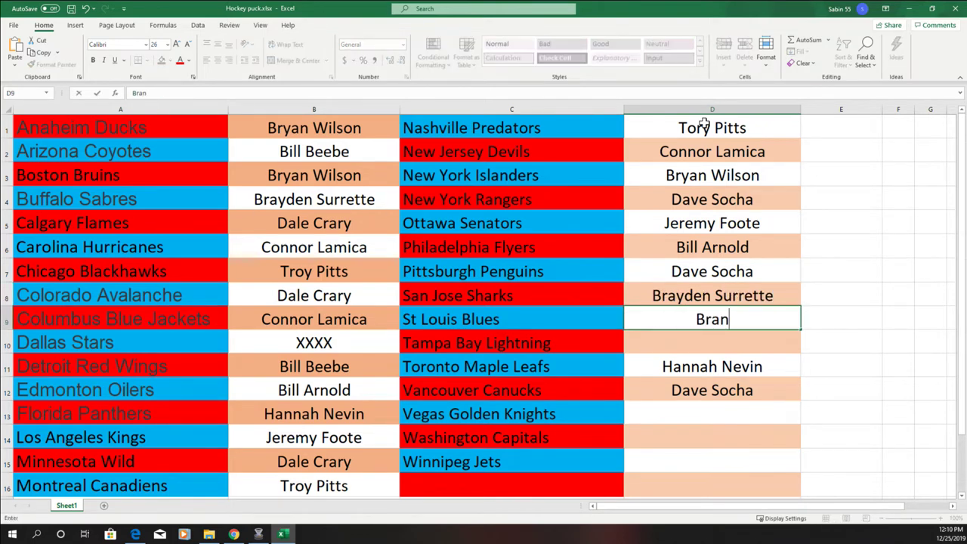
pyautogui.press('BackSpace')
pyautogui.write('y')
pyautogui.press('Return')
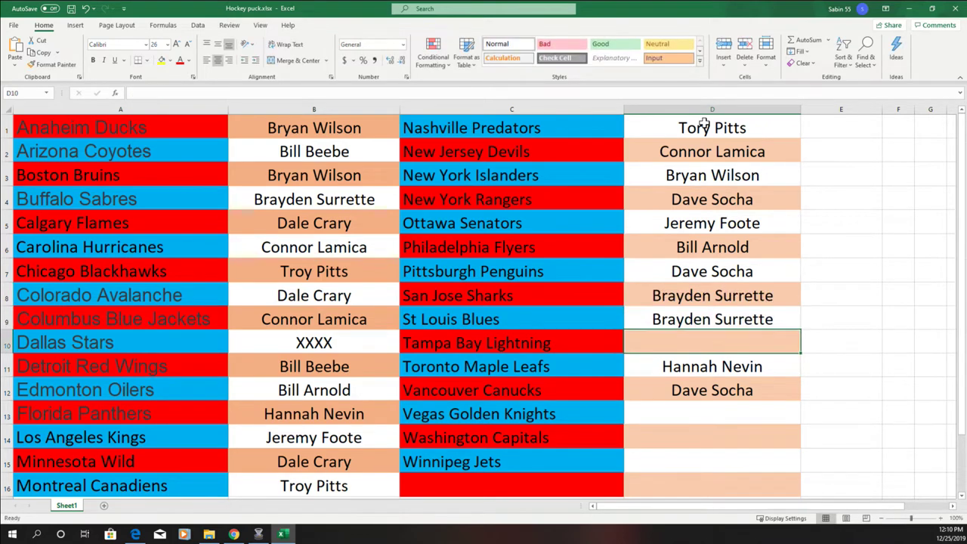
pyautogui.press('Return')
pyautogui.press('Return')
pyautogui.press('Return')
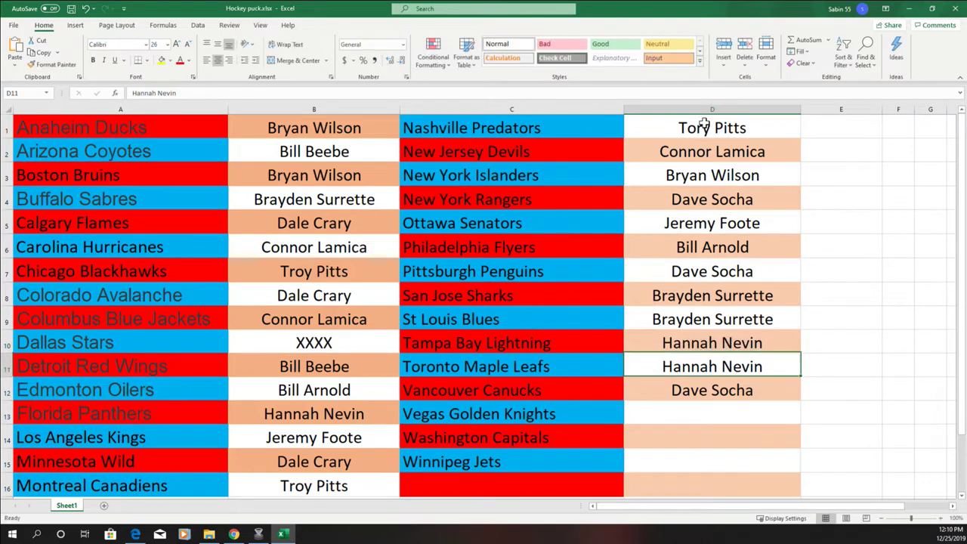
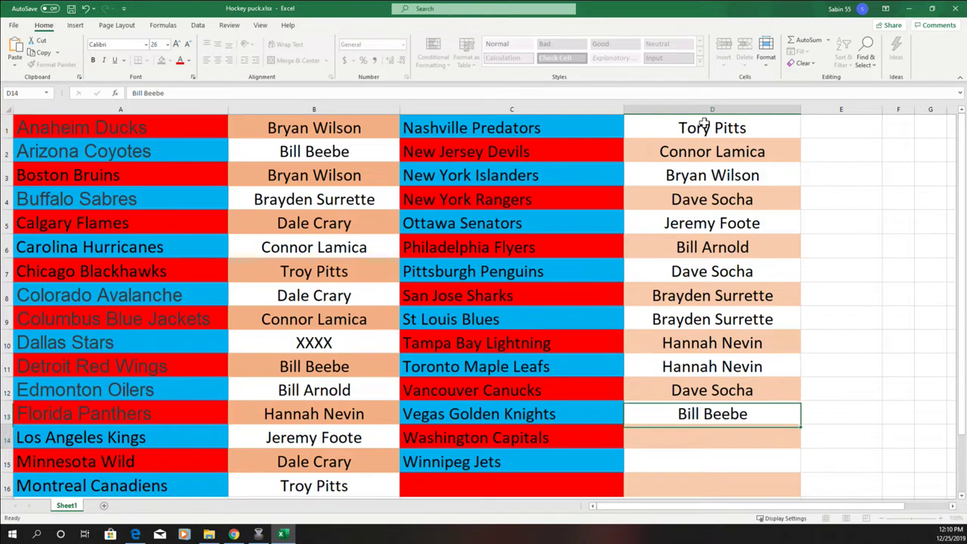
pyautogui.press('Return')
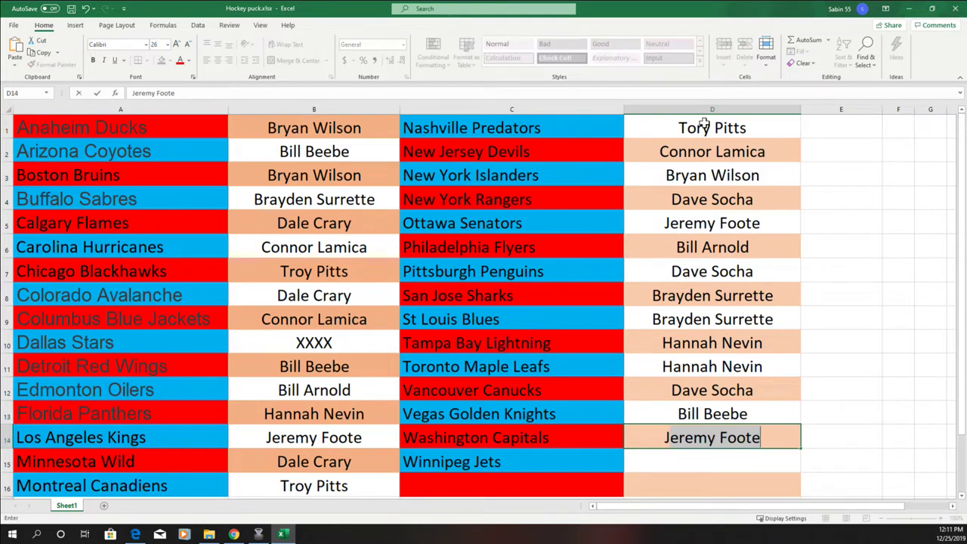
pyautogui.press('Return')
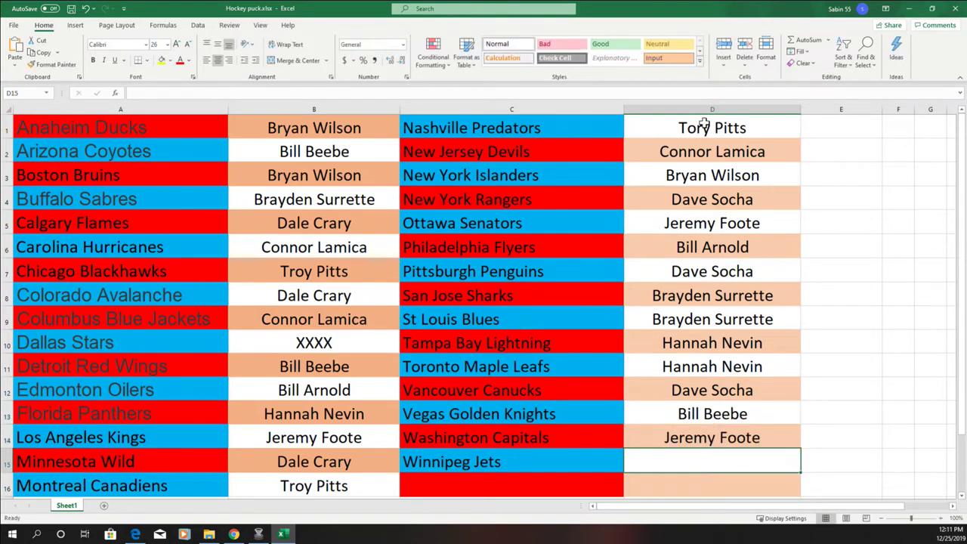
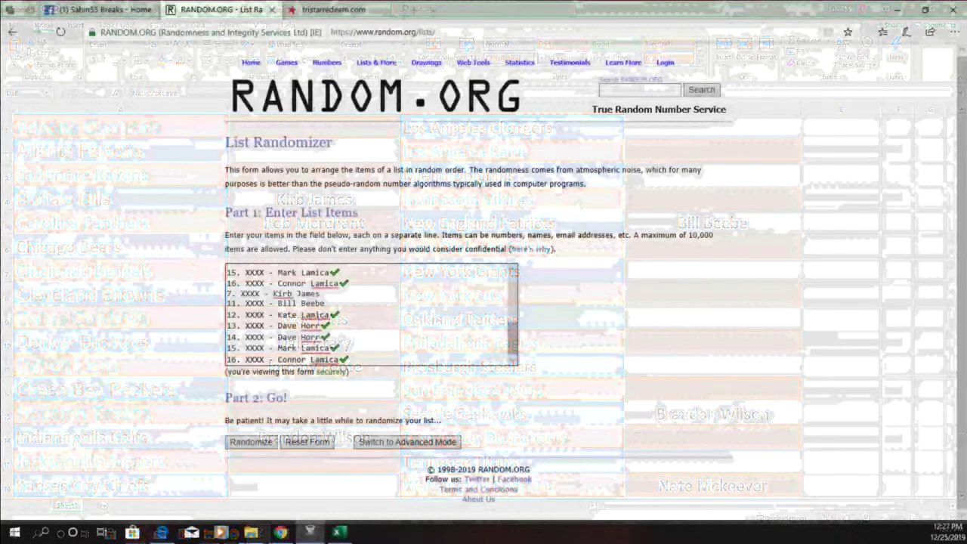
pyautogui.scroll(8, 370, 315)
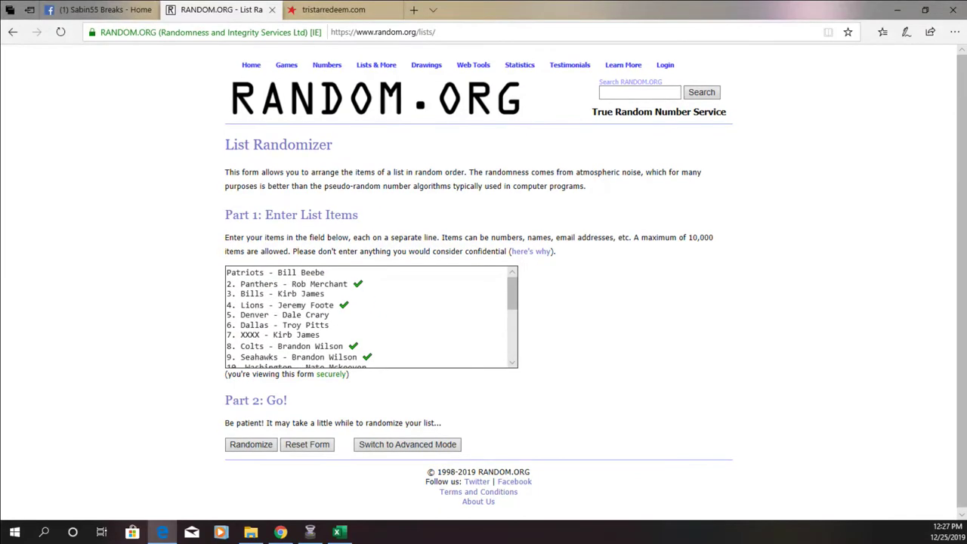
pyautogui.scroll(-5, 370, 316)
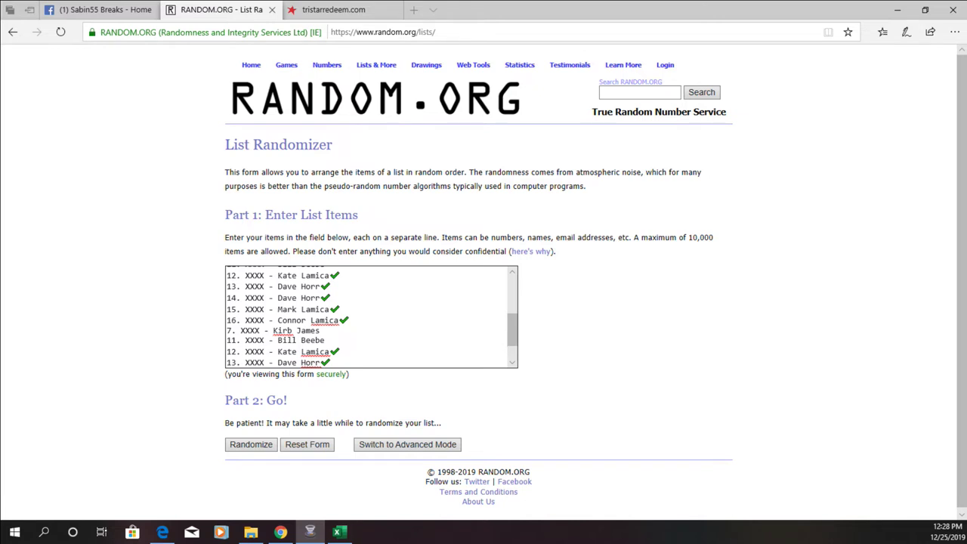
pyautogui.scroll(3, 370, 317)
pyautogui.scroll(3, 370, 318)
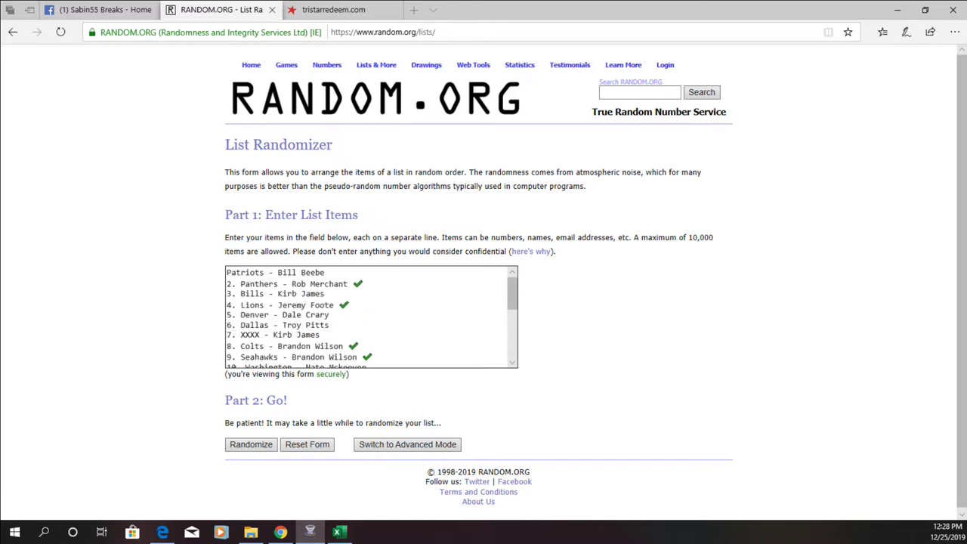
pyautogui.scroll(-3, 370, 317)
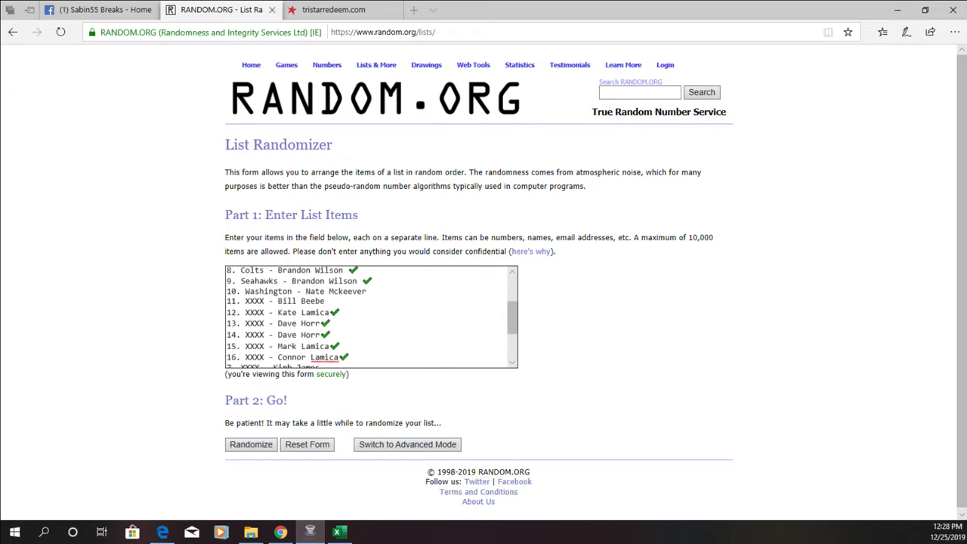
pyautogui.scroll(-1, 370, 317)
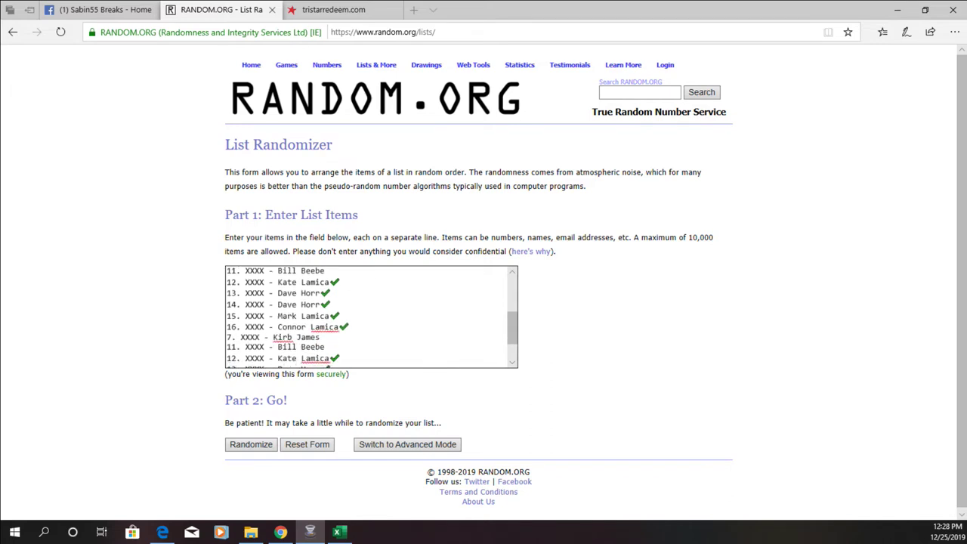
pyautogui.scroll(-1, 370, 317)
pyautogui.scroll(-1, 370, 317)
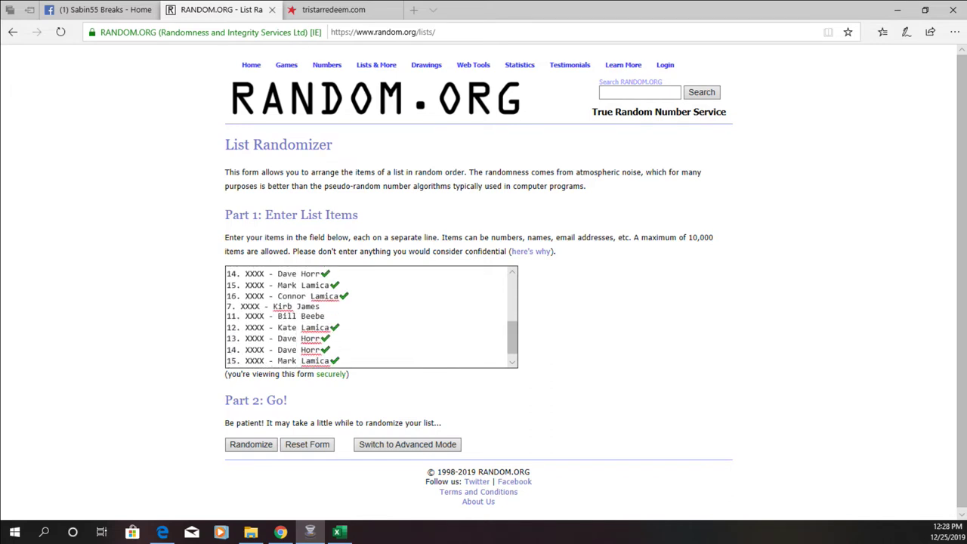
pyautogui.scroll(-2, 370, 317)
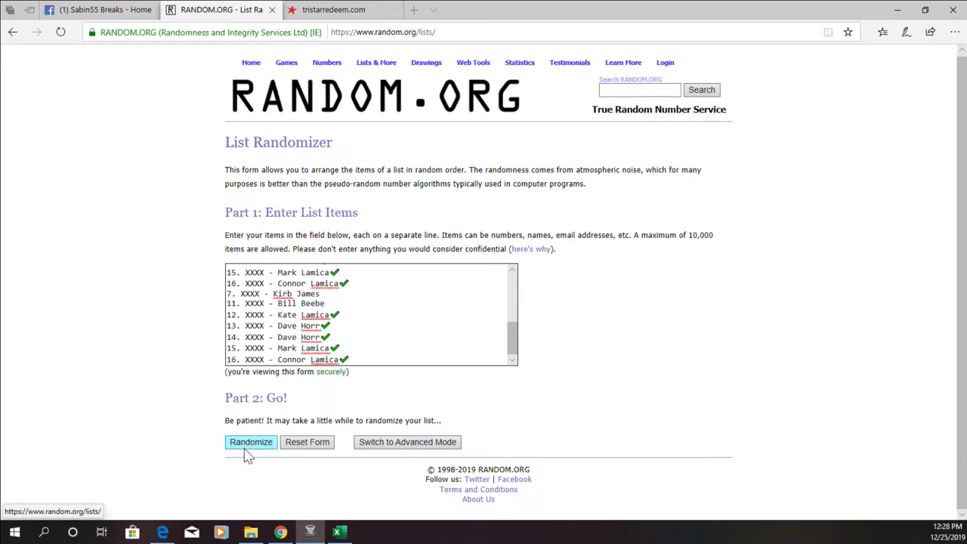
# Step: Shuffle the 23-item list on RANDOM.ORG five times with Randomize and Again!
pyautogui.click(244, 447)
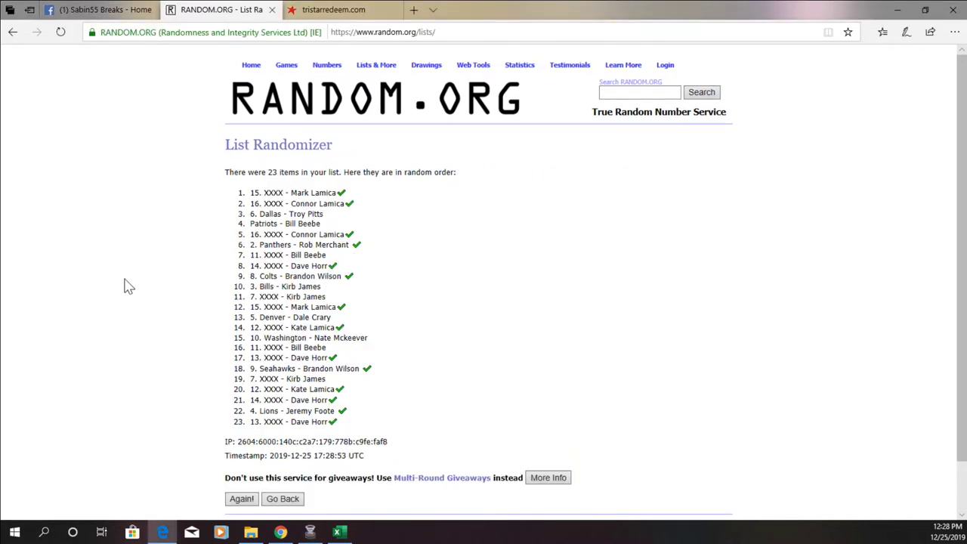
pyautogui.click(242, 500)
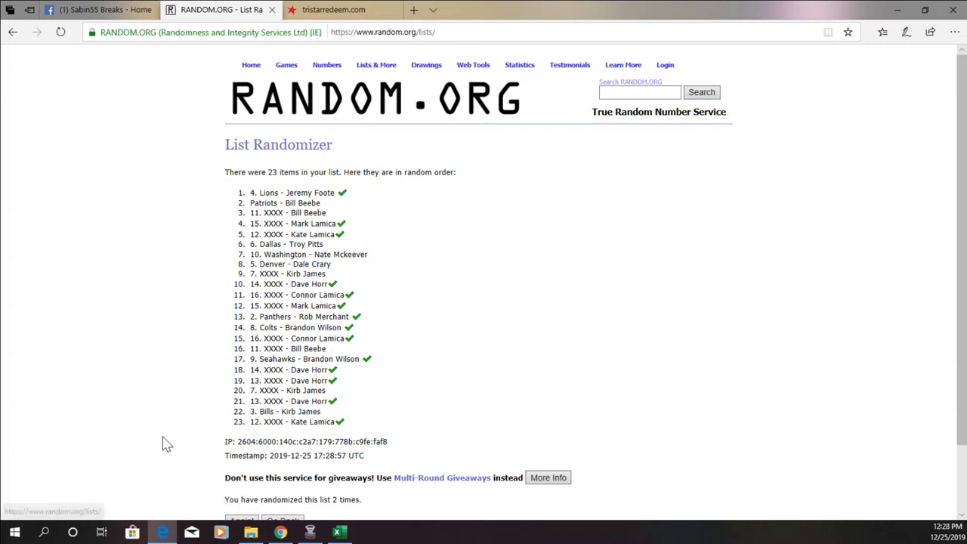
pyautogui.scroll(-1, 196, 457)
pyautogui.click(243, 450)
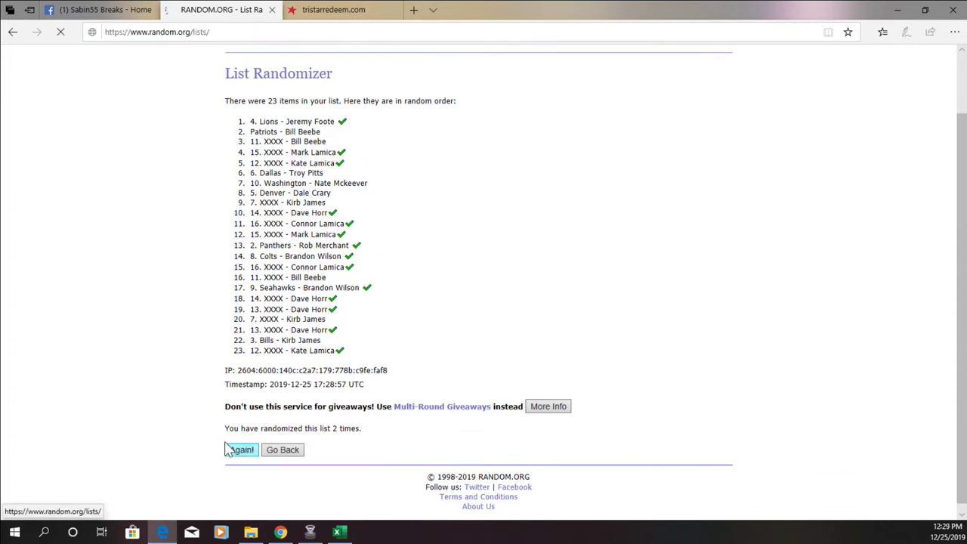
pyautogui.scroll(-1, 196, 431)
pyautogui.click(248, 449)
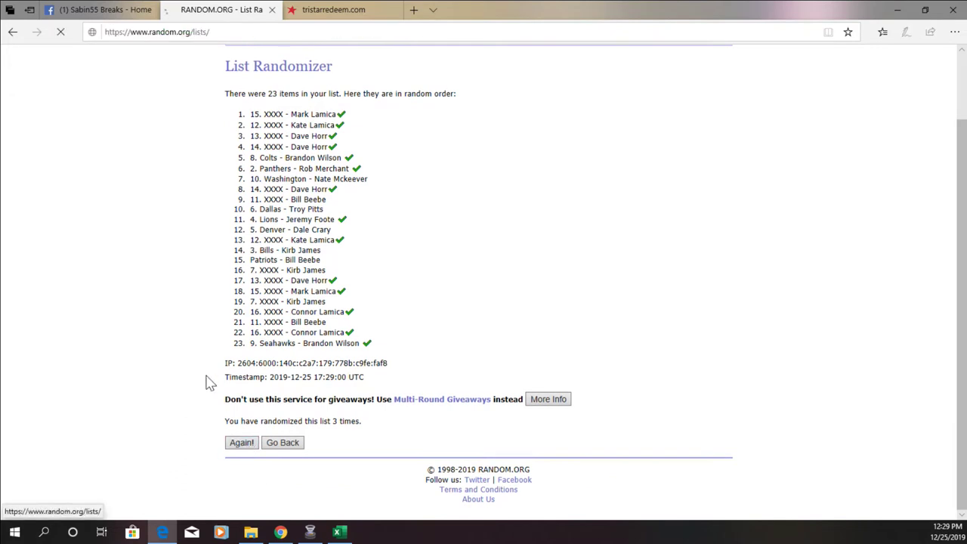
pyautogui.scroll(-1, 181, 431)
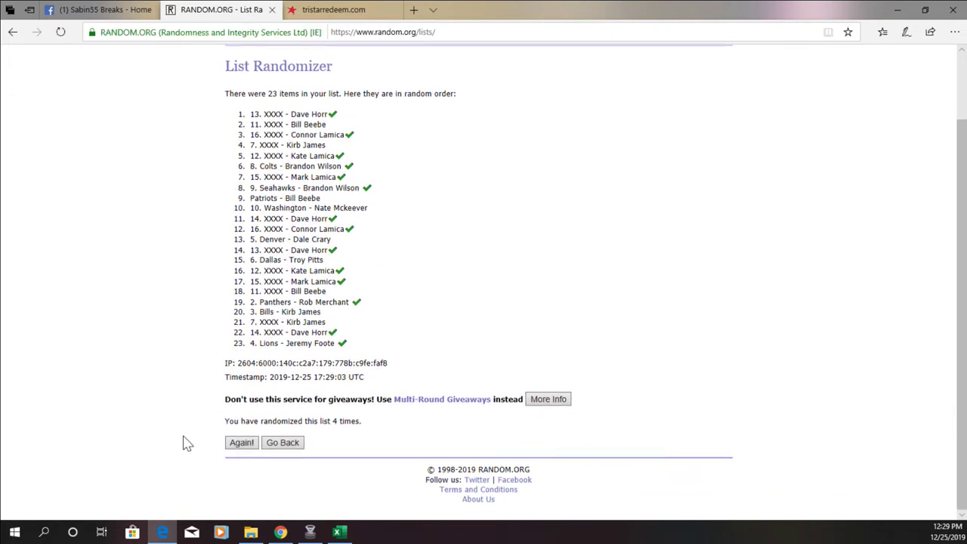
pyautogui.click(243, 444)
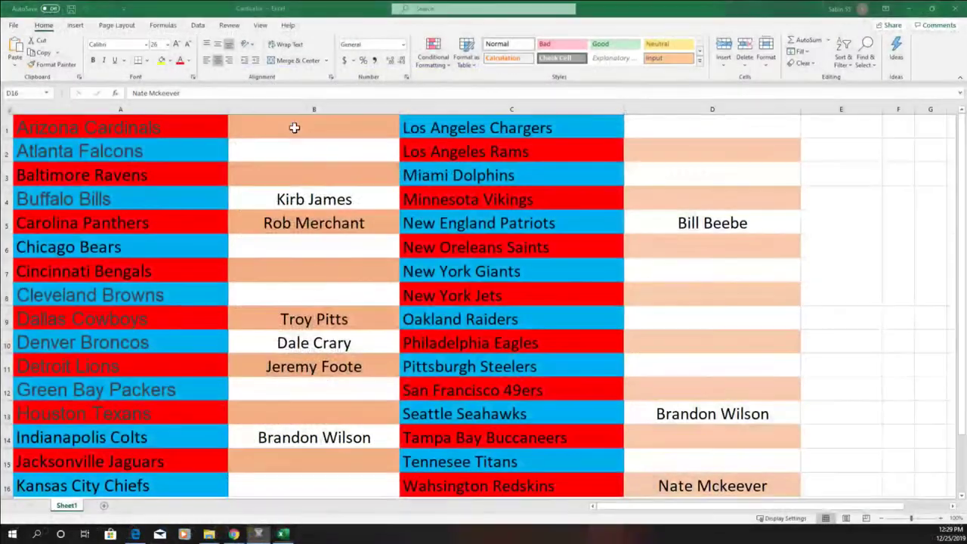
# Step: Enter participant names in column B from B1 through B8, accepting AutoComplete where offered
pyautogui.click(286, 129)
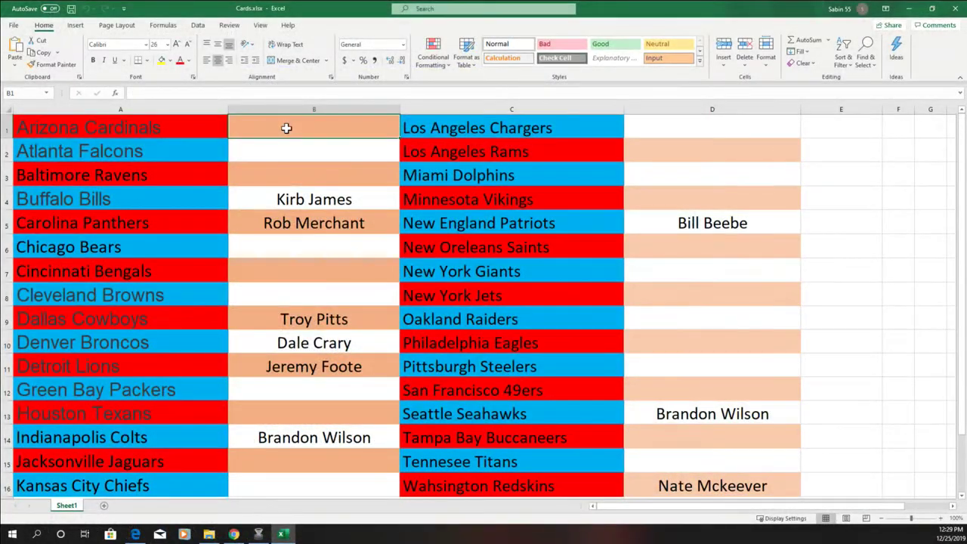
pyautogui.write('Kib')
pyautogui.press('BackSpace')
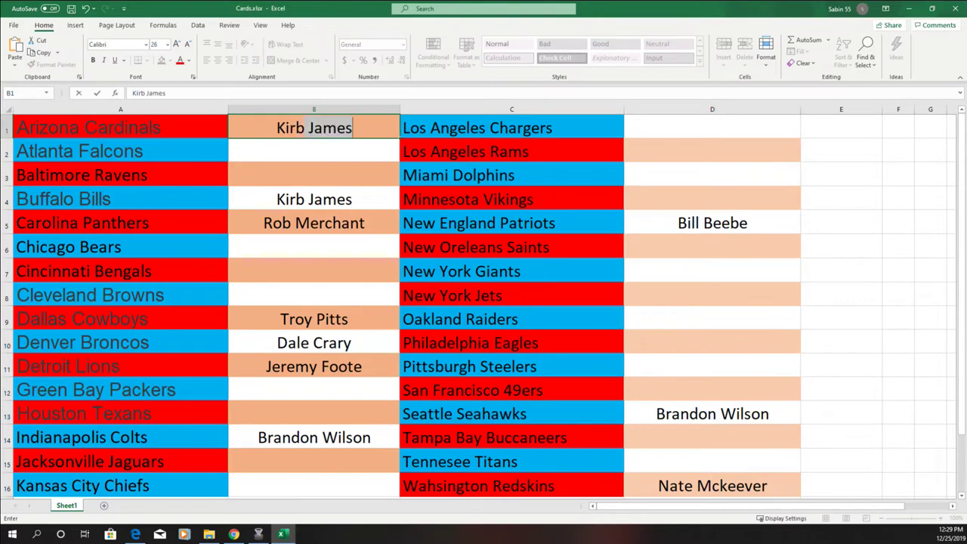
pyautogui.press('Return')
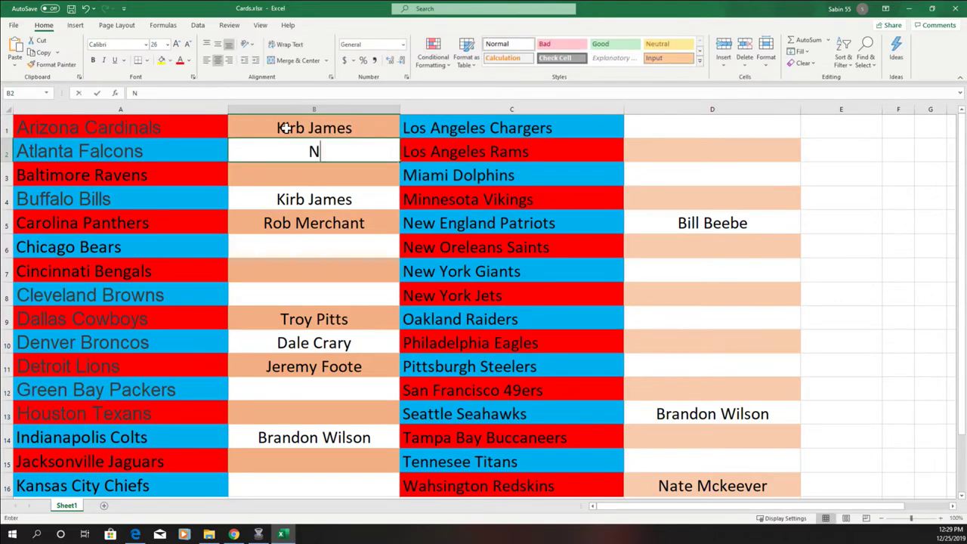
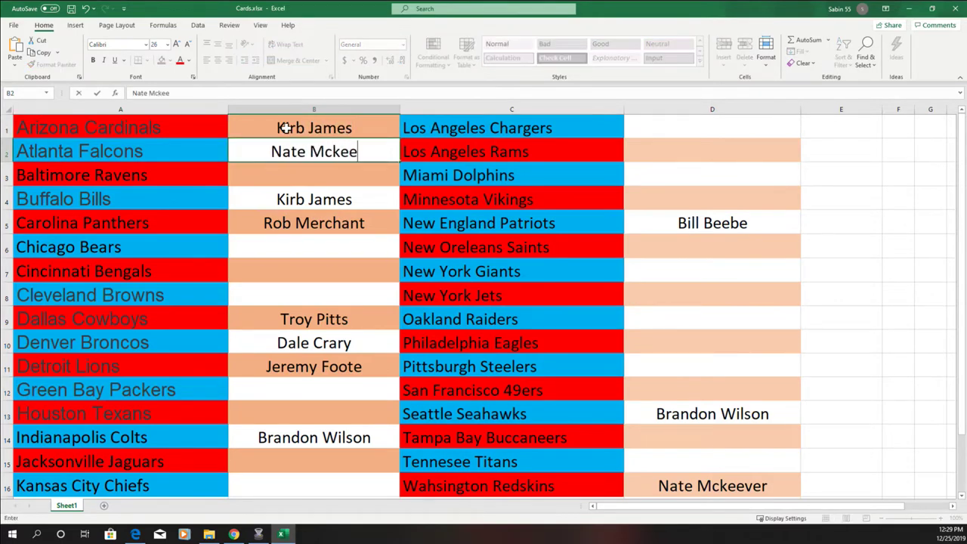
pyautogui.press('Return')
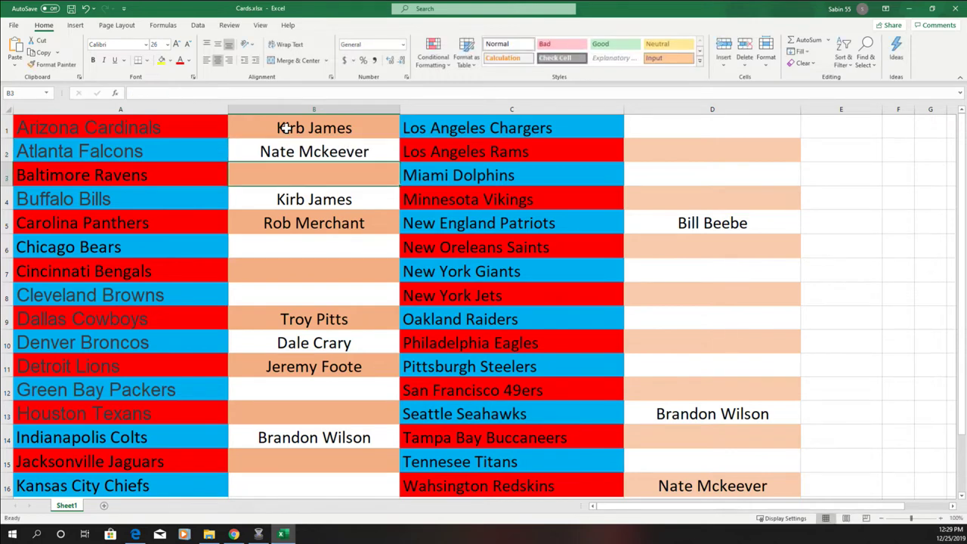
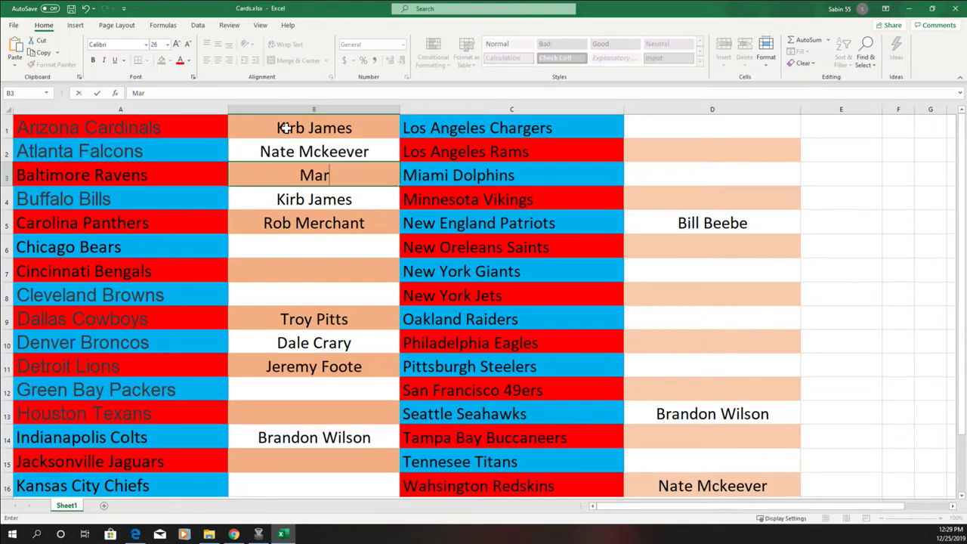
pyautogui.press('Return')
pyautogui.press('Return')
pyautogui.press('Return')
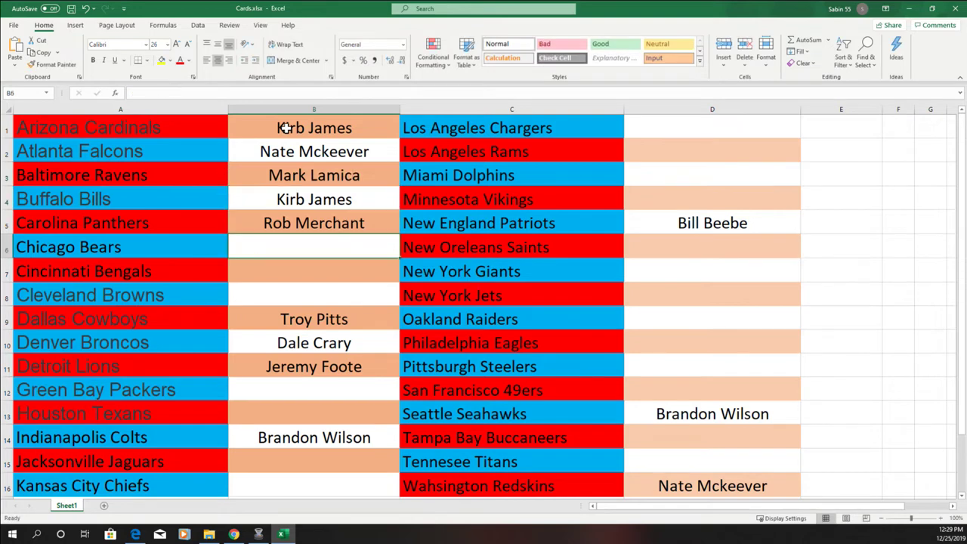
pyautogui.press('Return')
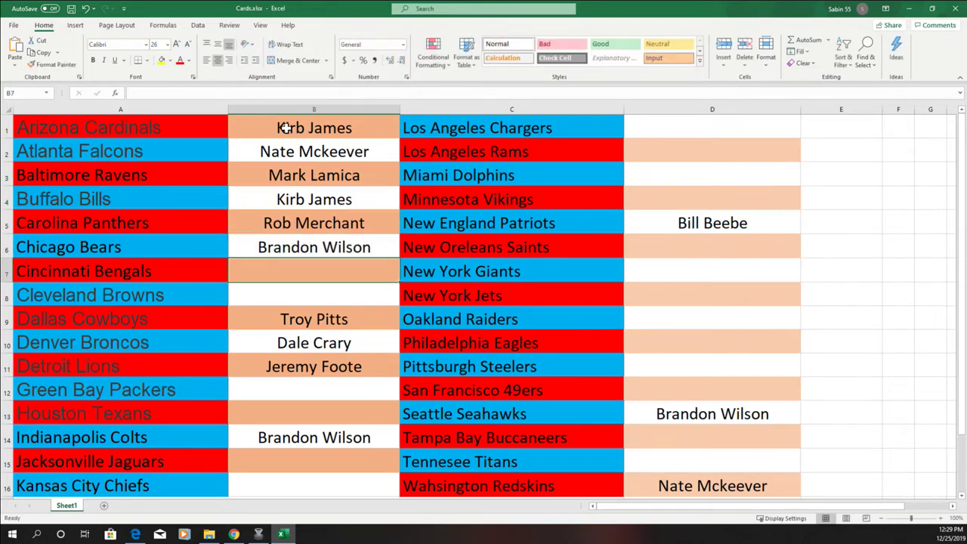
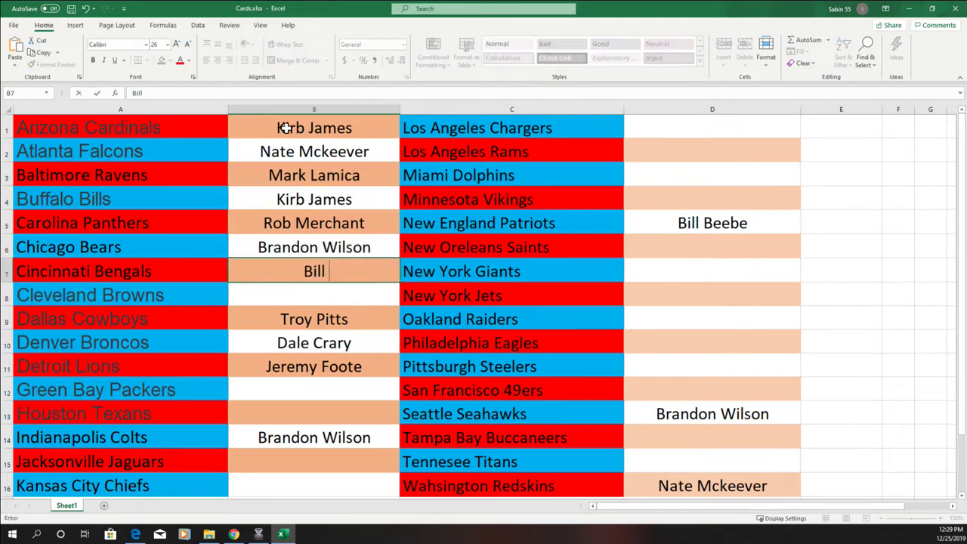
pyautogui.press('Return')
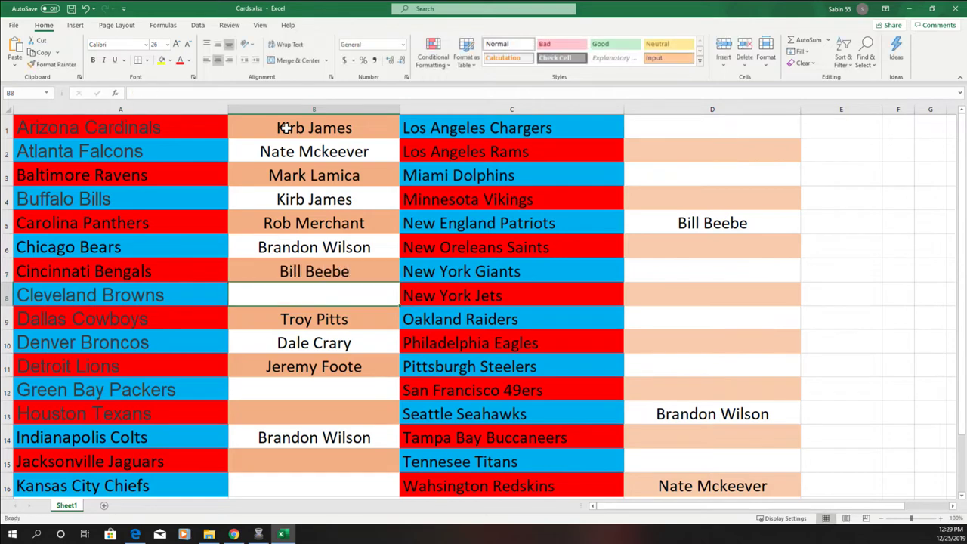
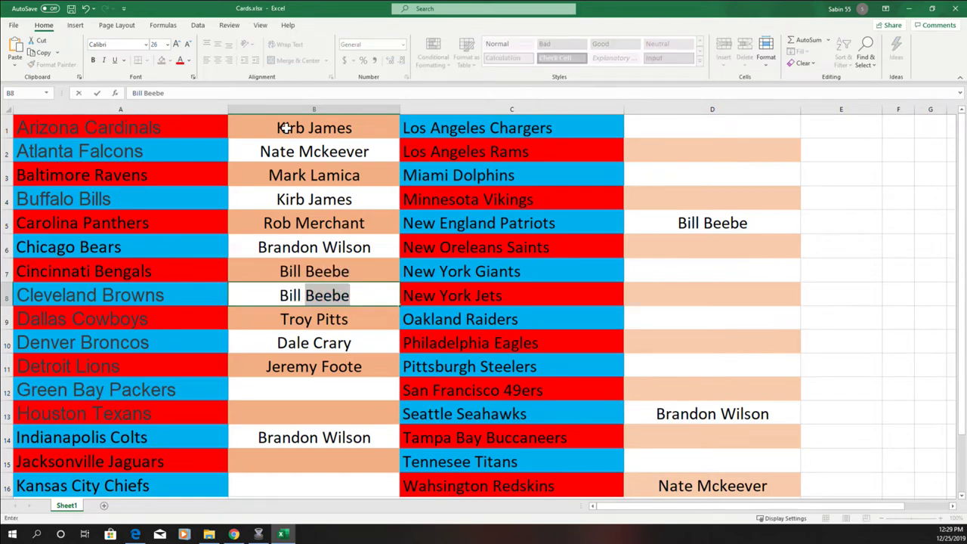
pyautogui.press('Return')
# Step: Fill B12, B13, B15 and B16 with participant names for the Packers, Texans, Jaguars and Chiefs
pyautogui.press('Down')
pyautogui.press('Down')
pyautogui.press('Down')
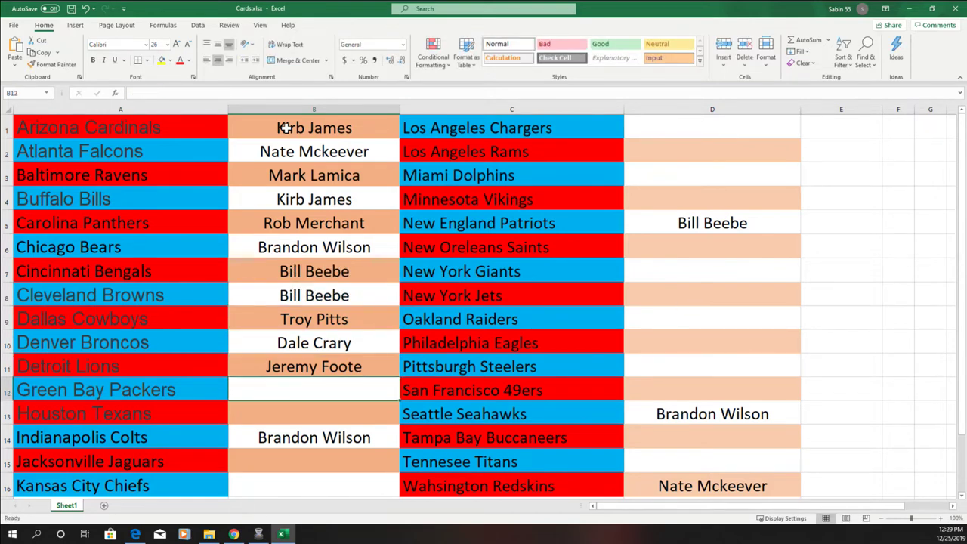
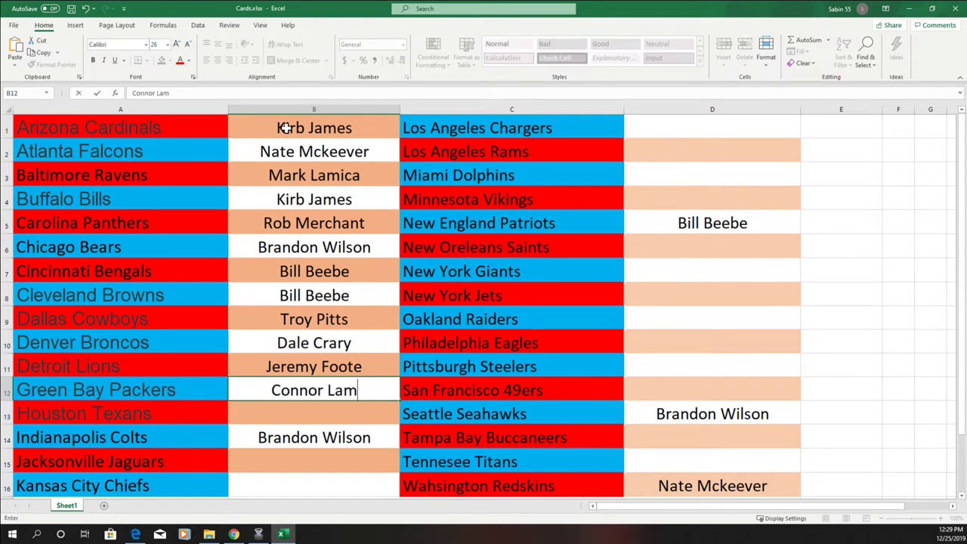
pyautogui.press('Return')
pyautogui.write('Conn')
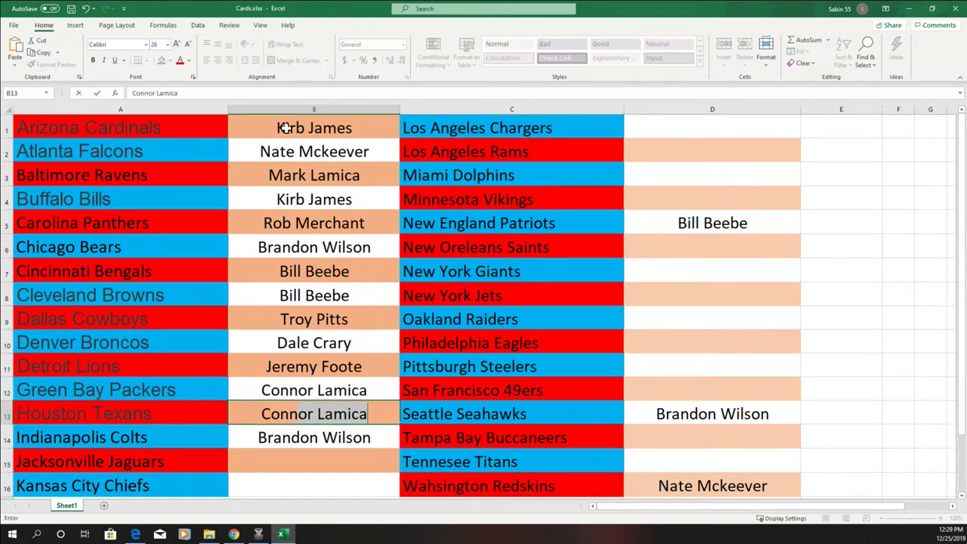
pyautogui.press('Return')
pyautogui.press('Return')
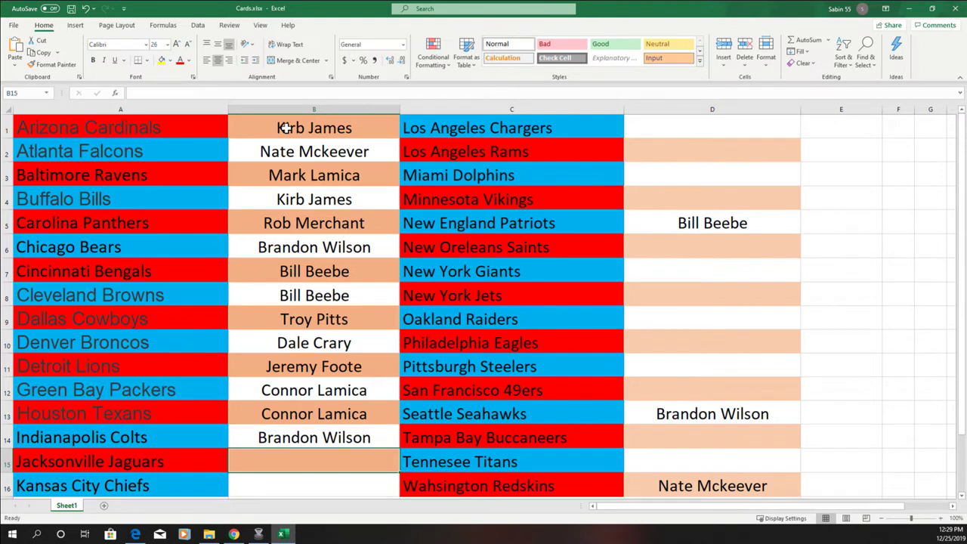
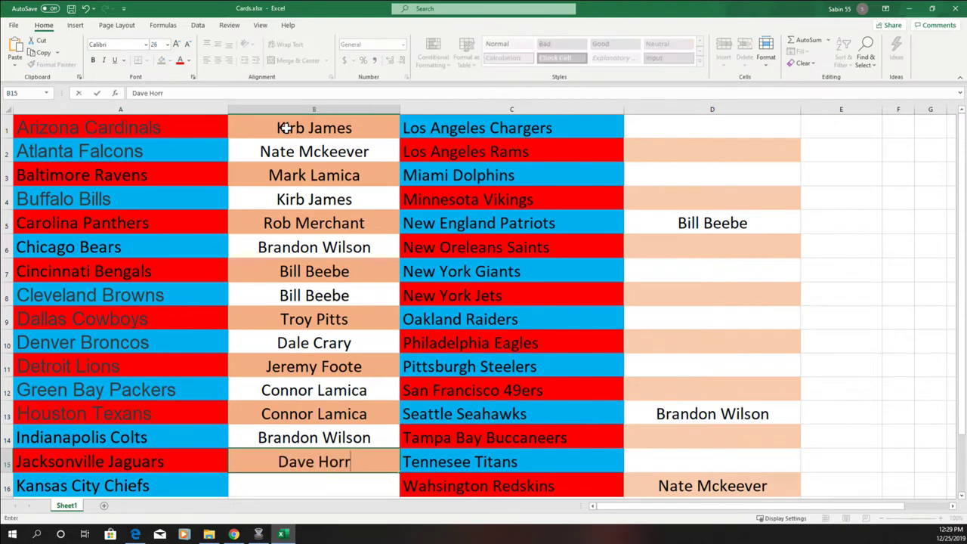
pyautogui.press('Return')
pyautogui.write('Tro')
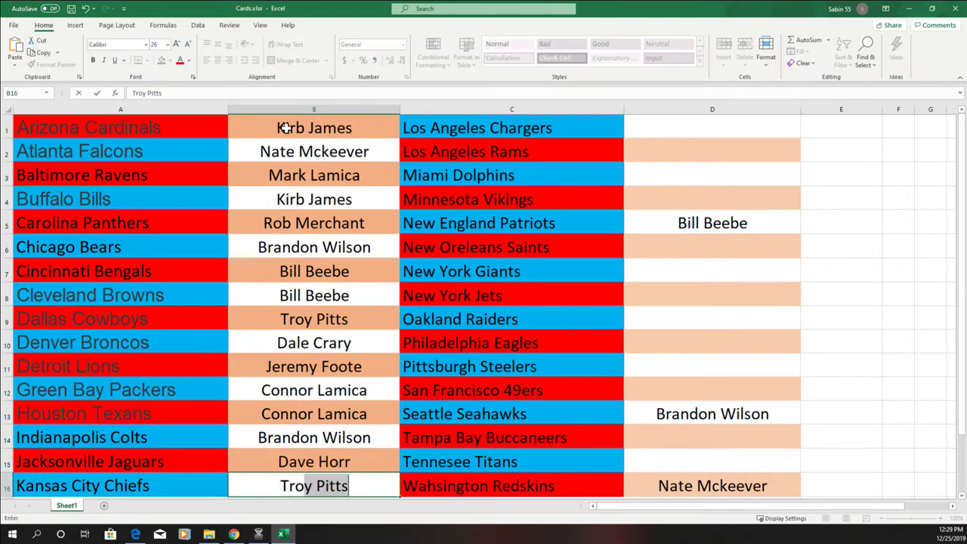
# Step: Enter participant names in column D for the Chargers, Rams, Dolphins, Vikings, Saints and Giants
pyautogui.click(697, 132)
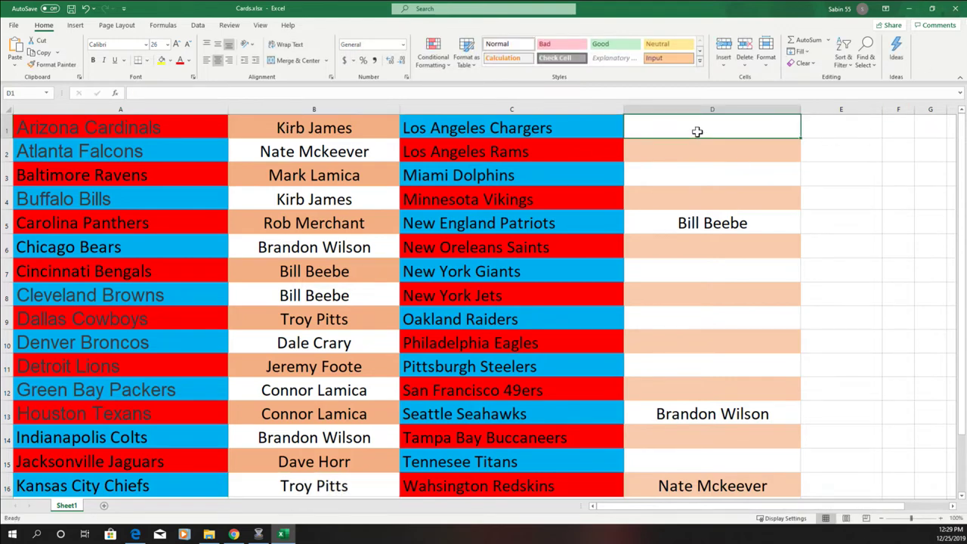
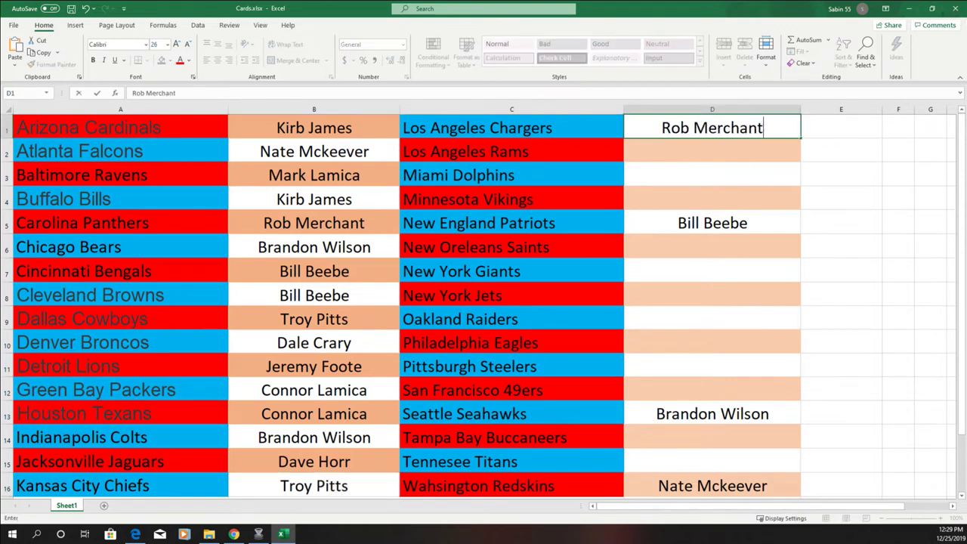
pyautogui.press('Return')
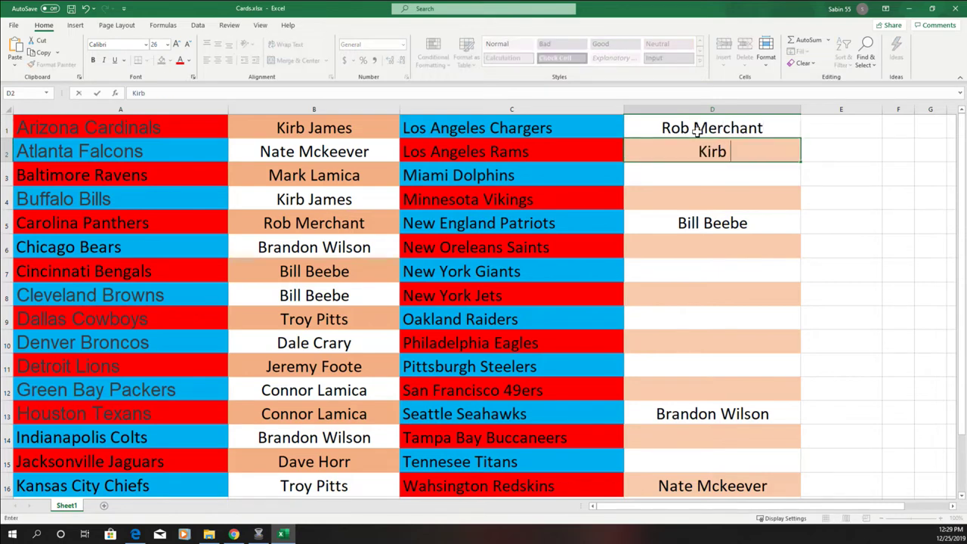
pyautogui.press('Return')
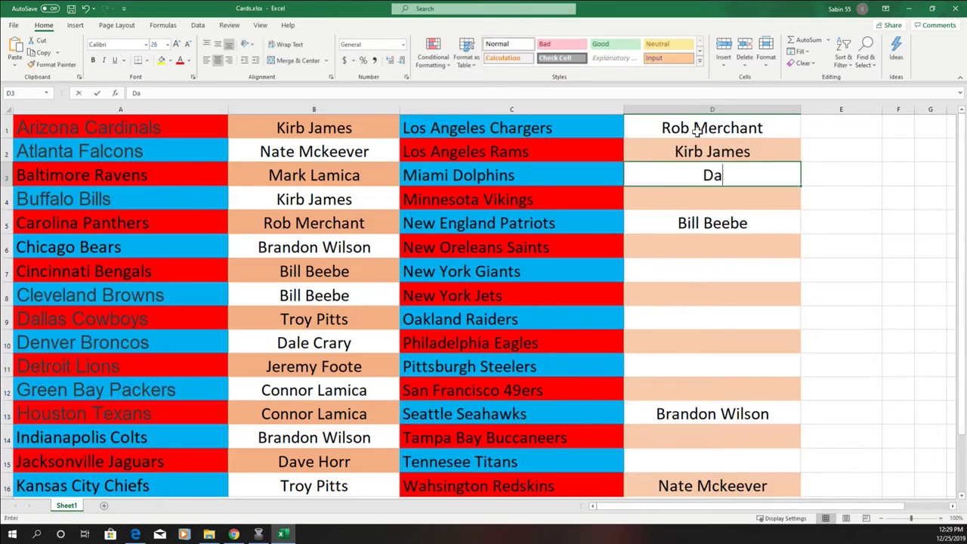
pyautogui.press('Return')
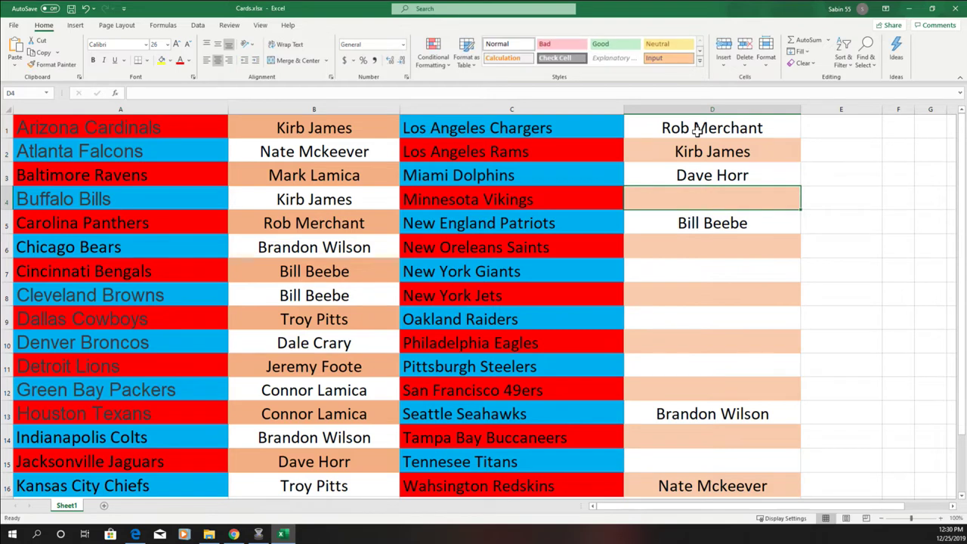
pyautogui.press('Return')
pyautogui.press('Return')
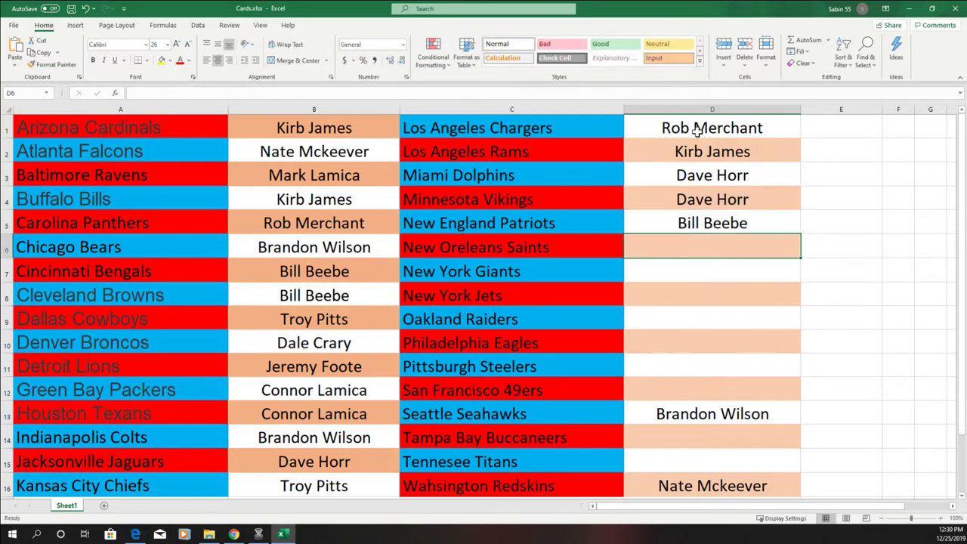
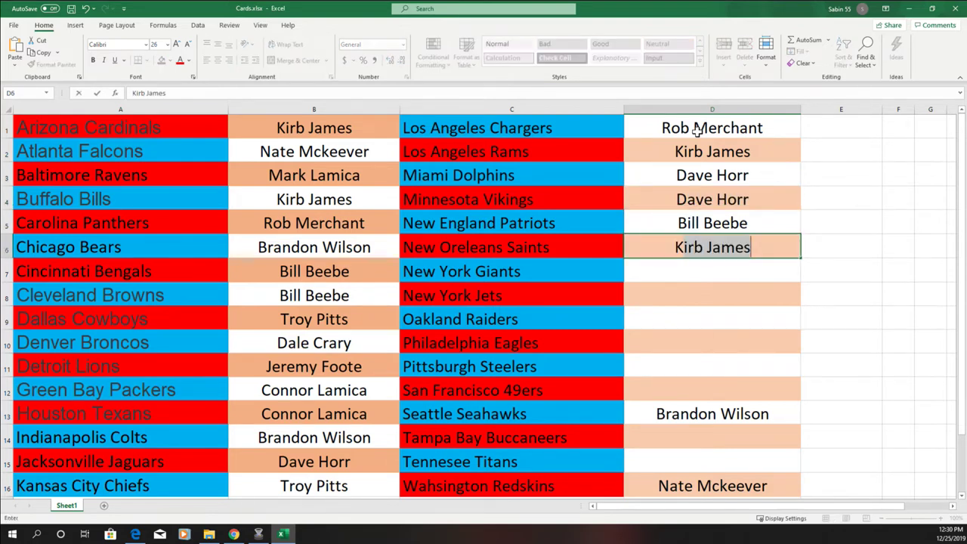
pyautogui.press('Return')
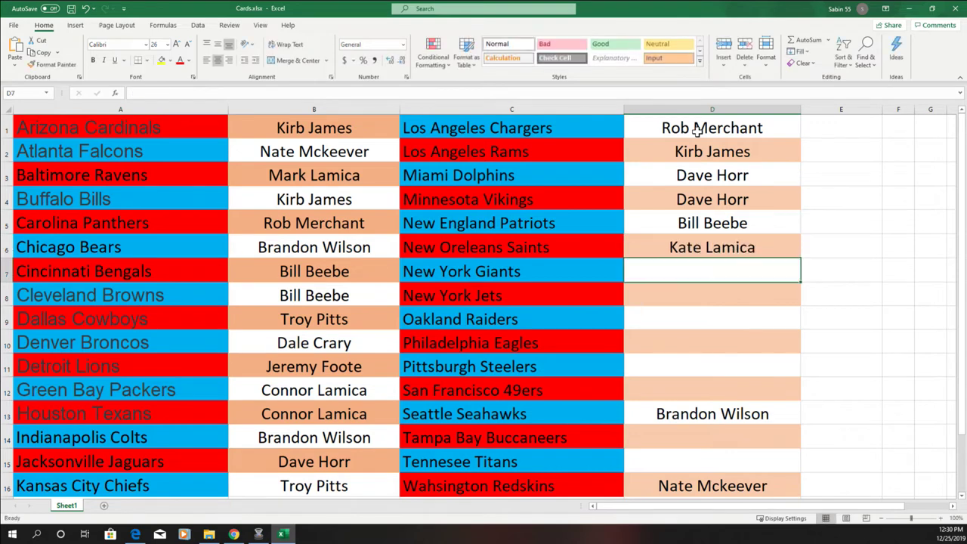
pyautogui.write('Brandon')
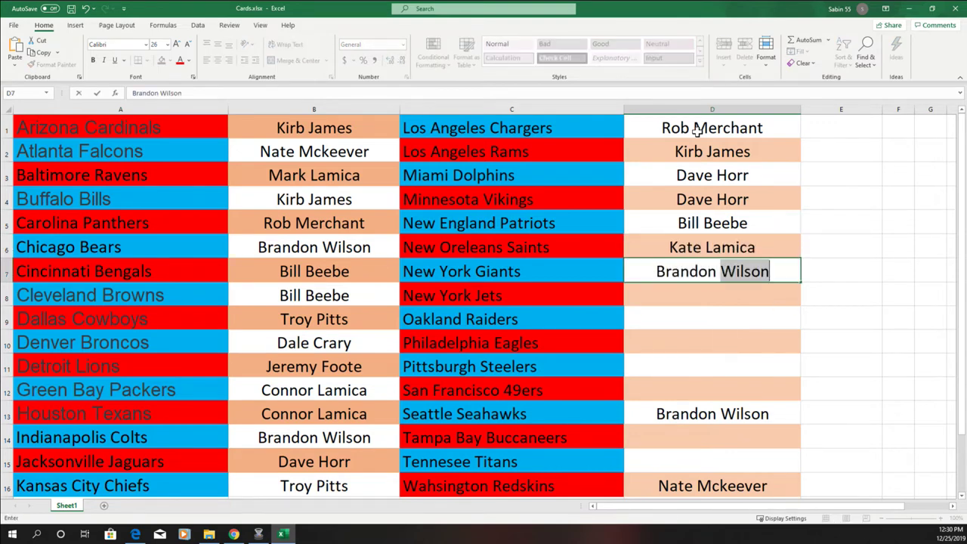
pyautogui.press('Return')
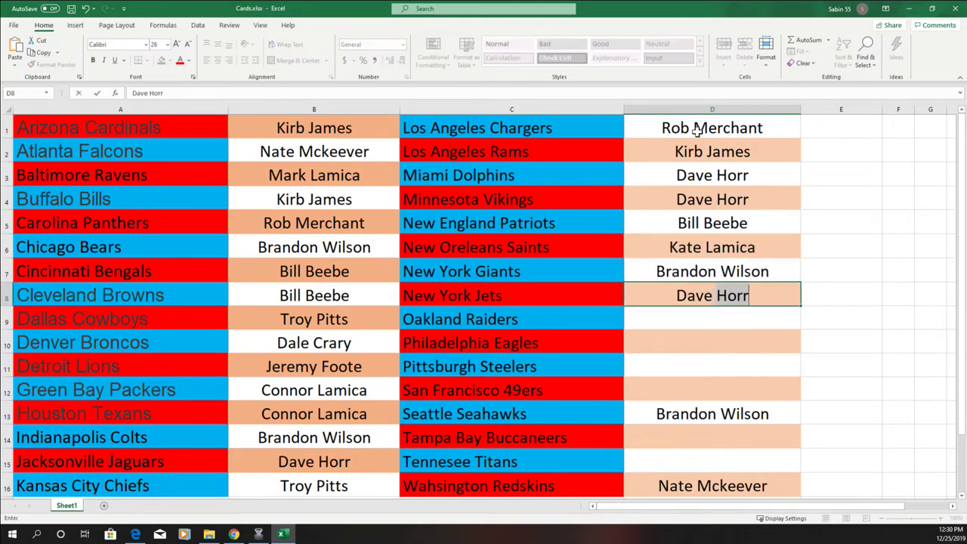
# Step: Enter participant names for the Jets, Raiders, Eagles, Steelers, 49ers, Buccaneers and Titans
pyautogui.press('Return')
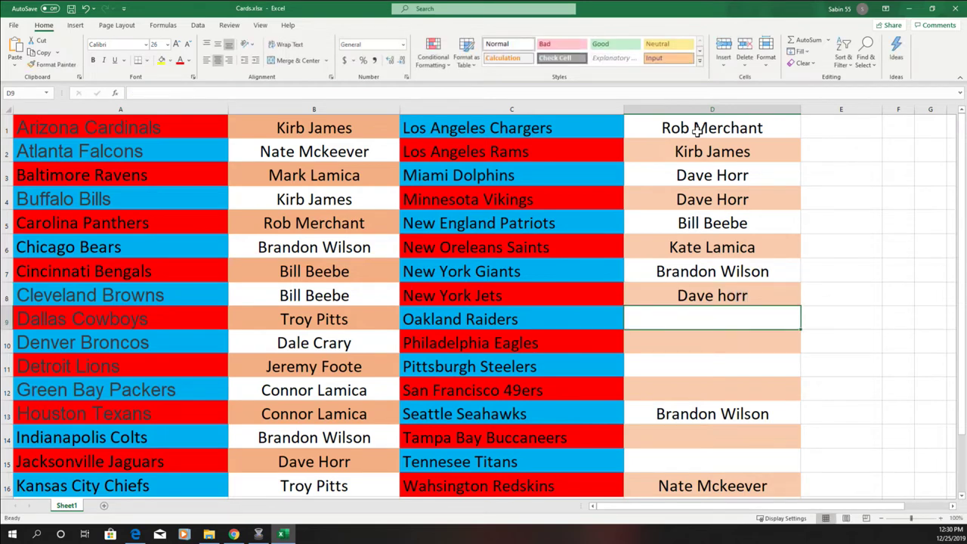
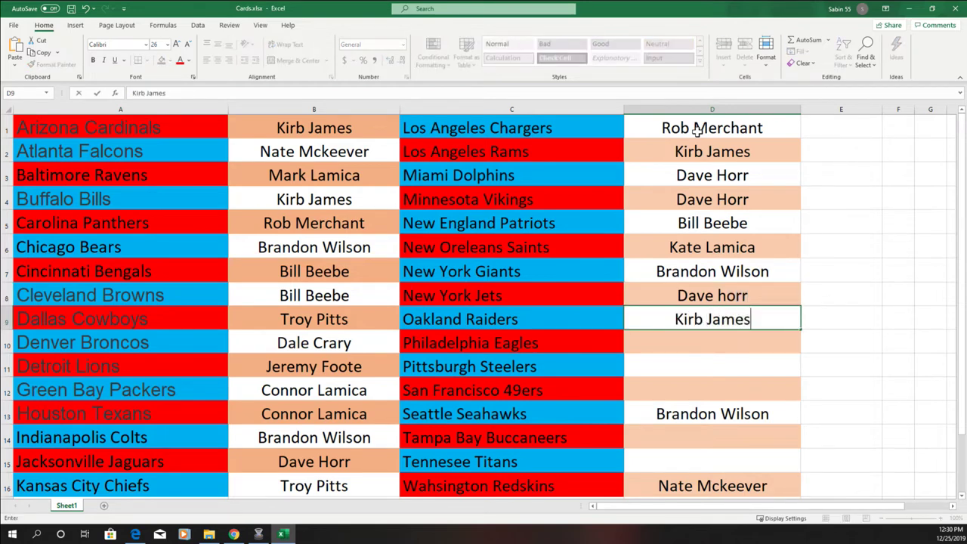
pyautogui.press('Return')
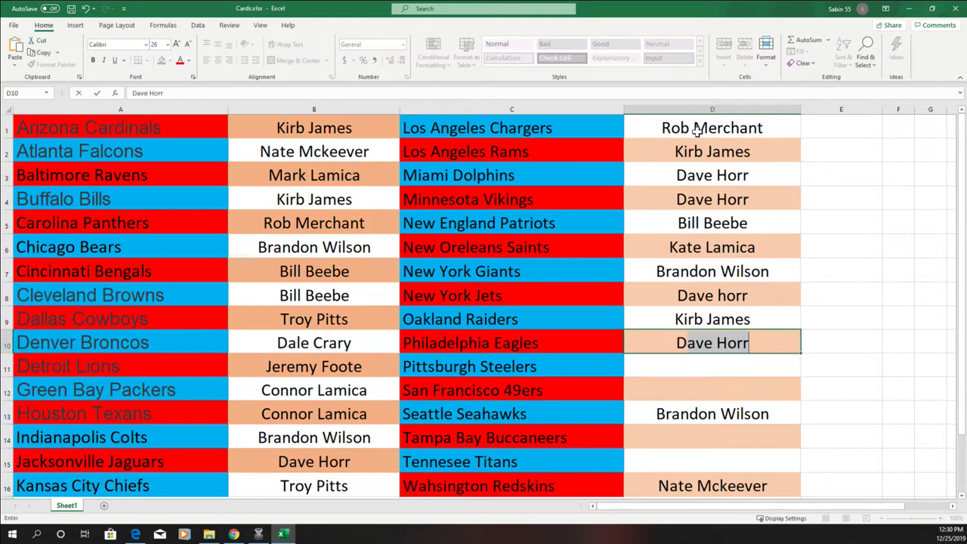
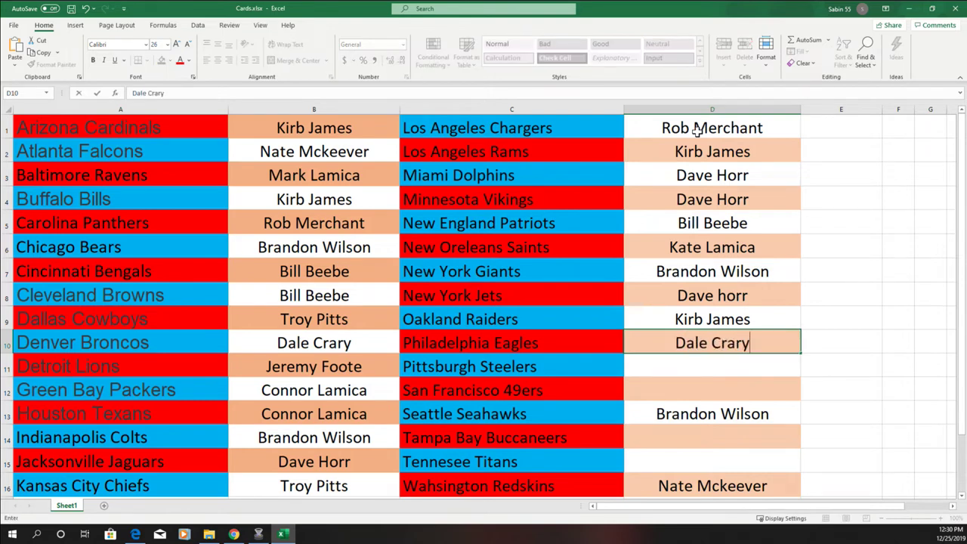
pyautogui.press('Return')
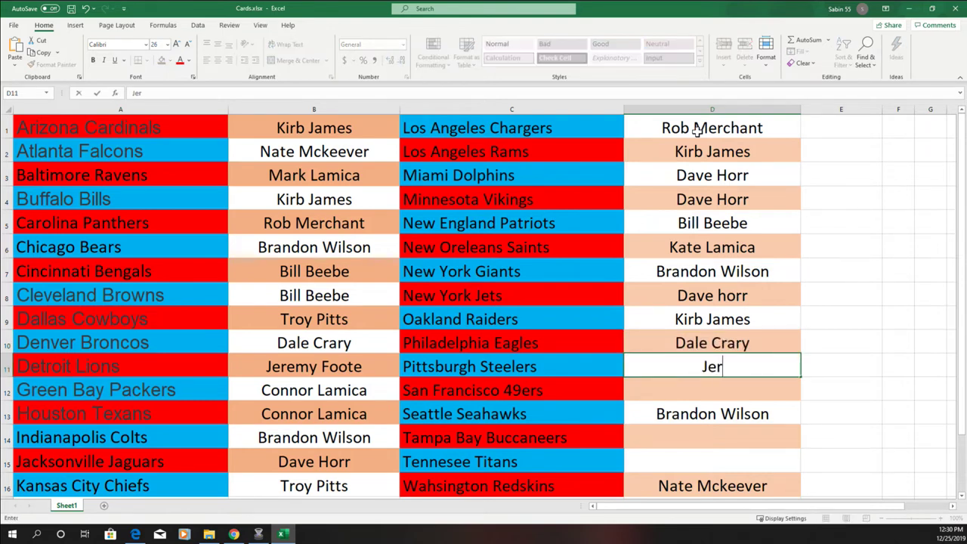
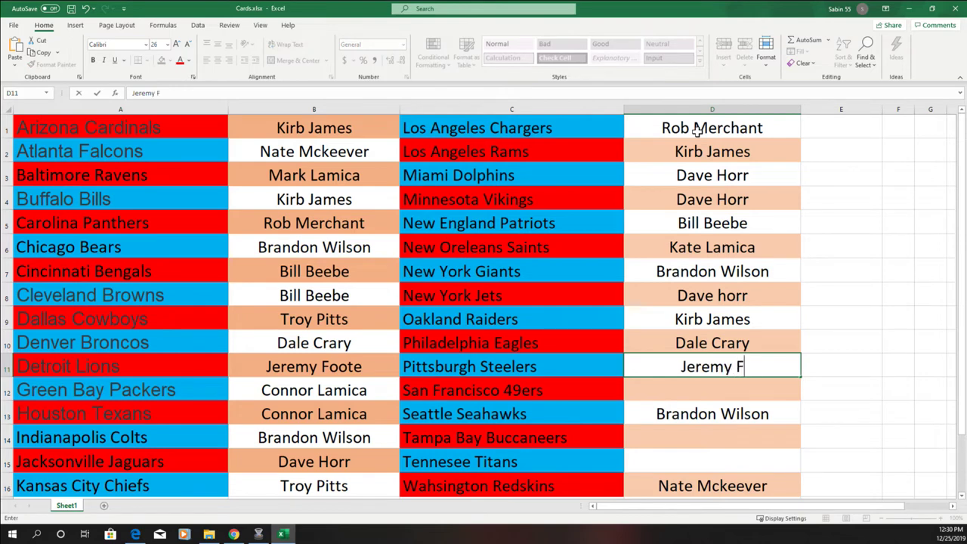
pyautogui.press('Return')
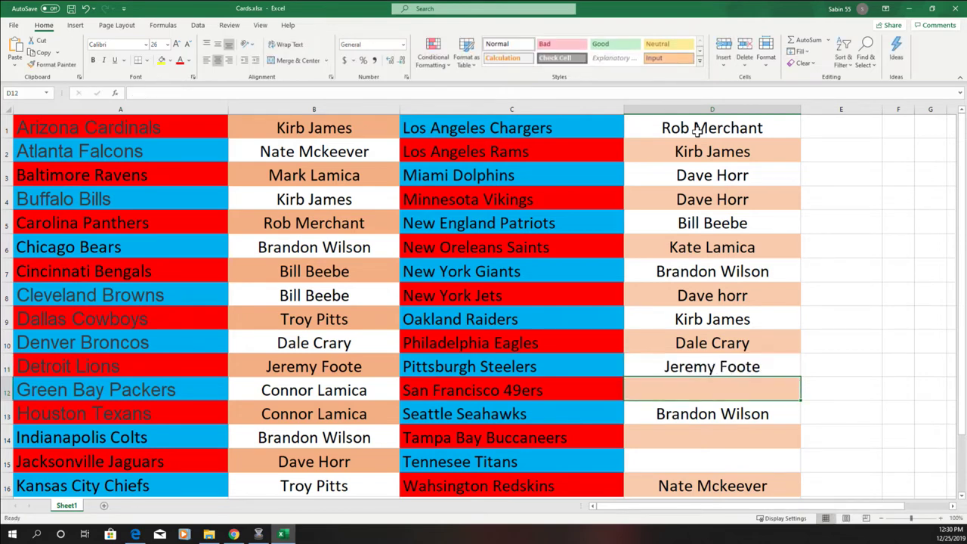
pyautogui.press('Return')
pyautogui.press('Return')
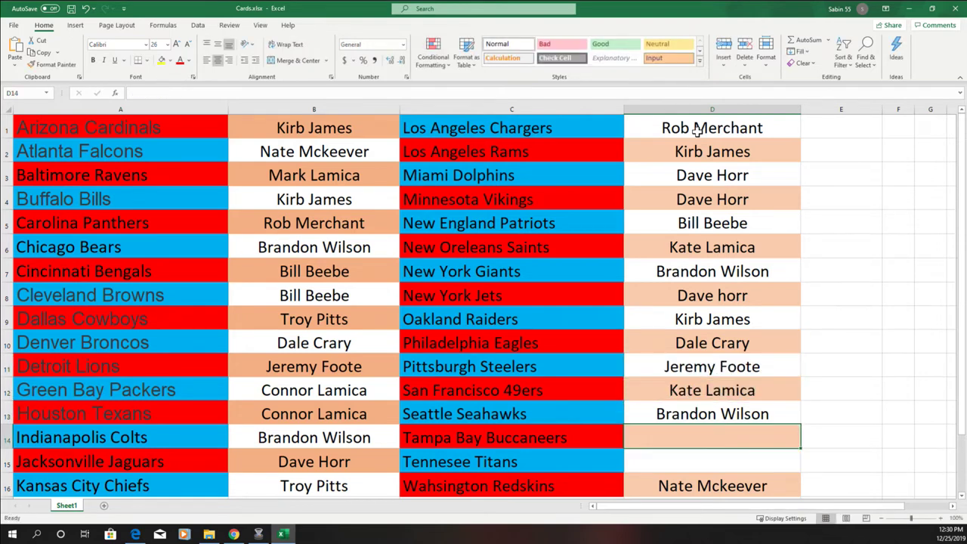
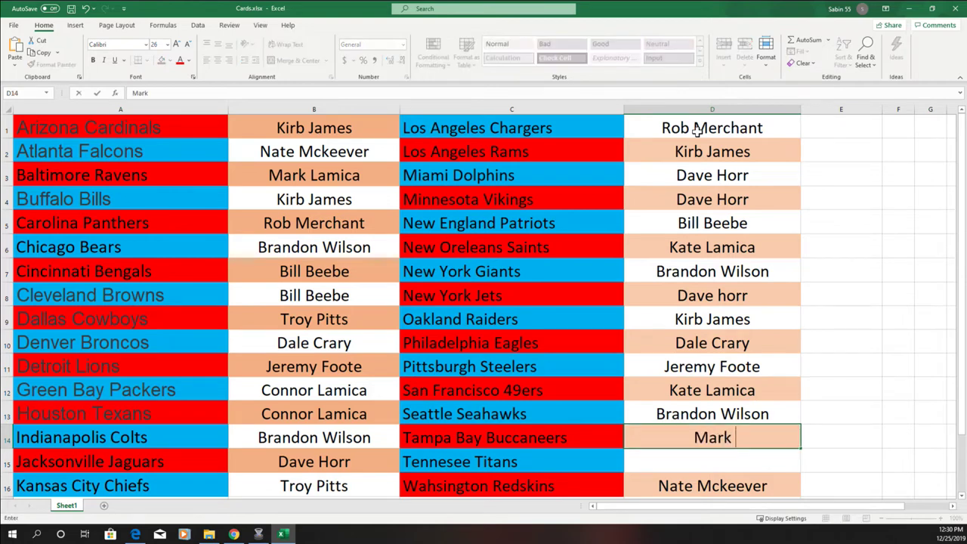
pyautogui.press('Return')
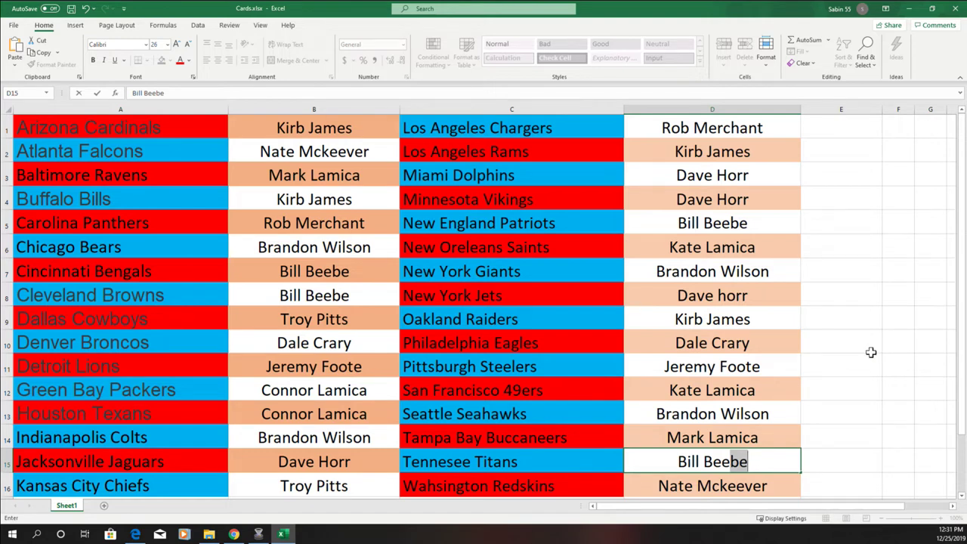
# Step: Replace the Packers' name in B12, reassign the Giants' name in D7, then restore B12's original name
pyautogui.click(307, 389)
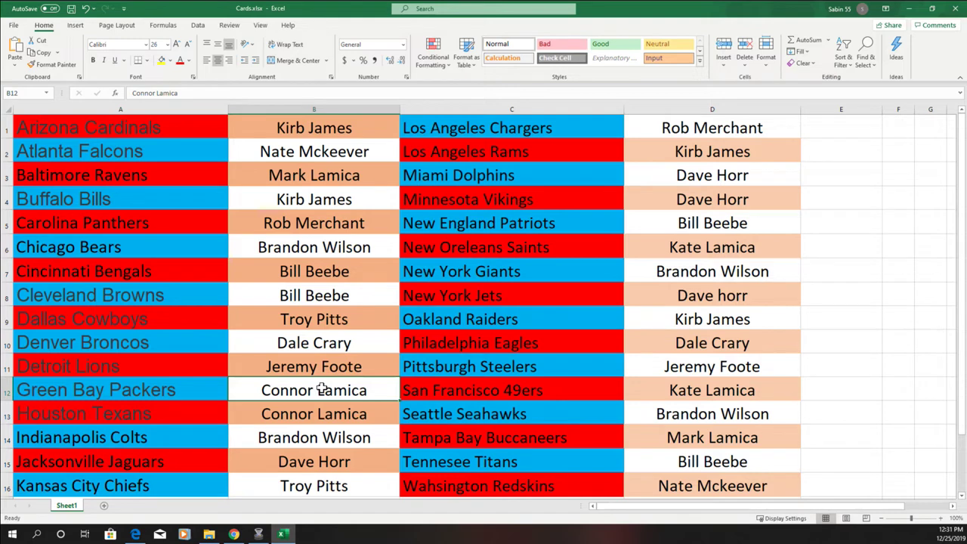
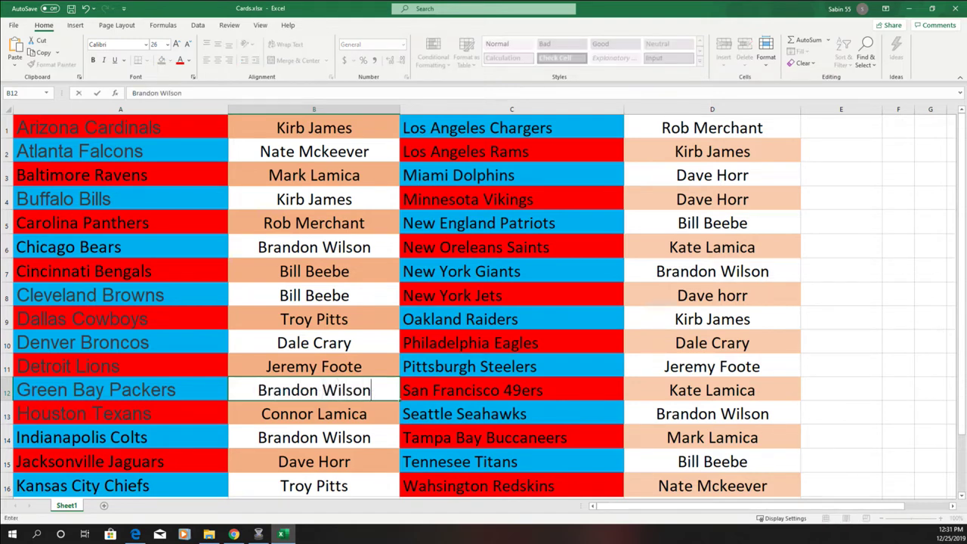
pyautogui.click(696, 273)
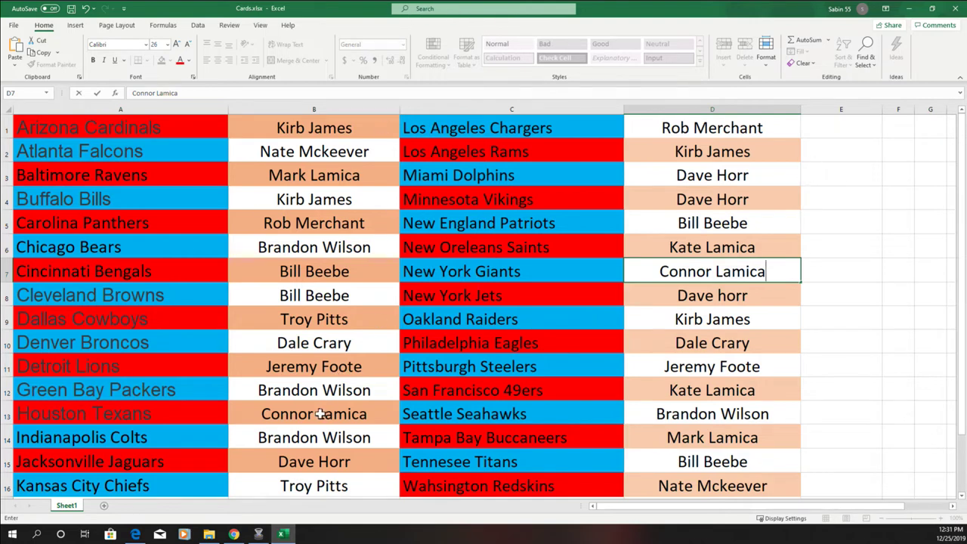
pyautogui.click(302, 388)
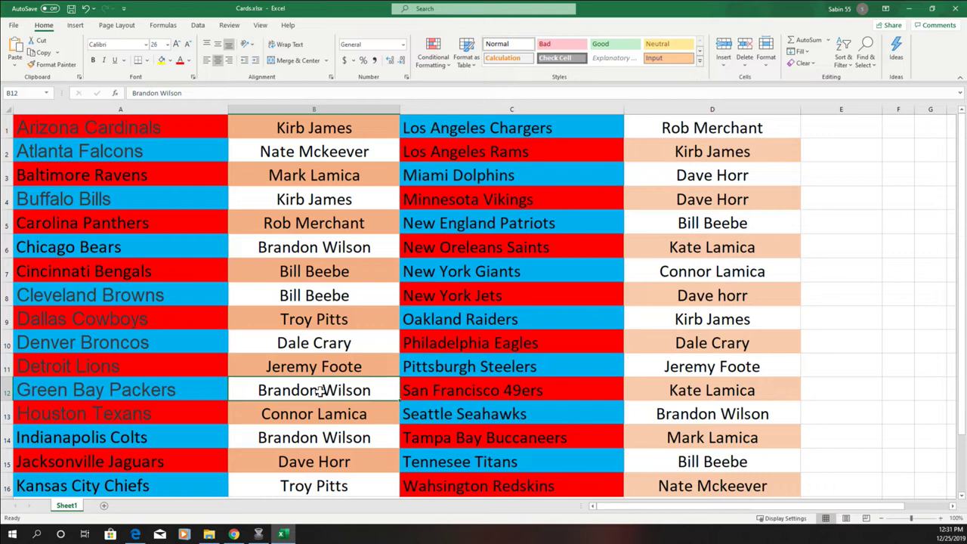
pyautogui.write('Co')
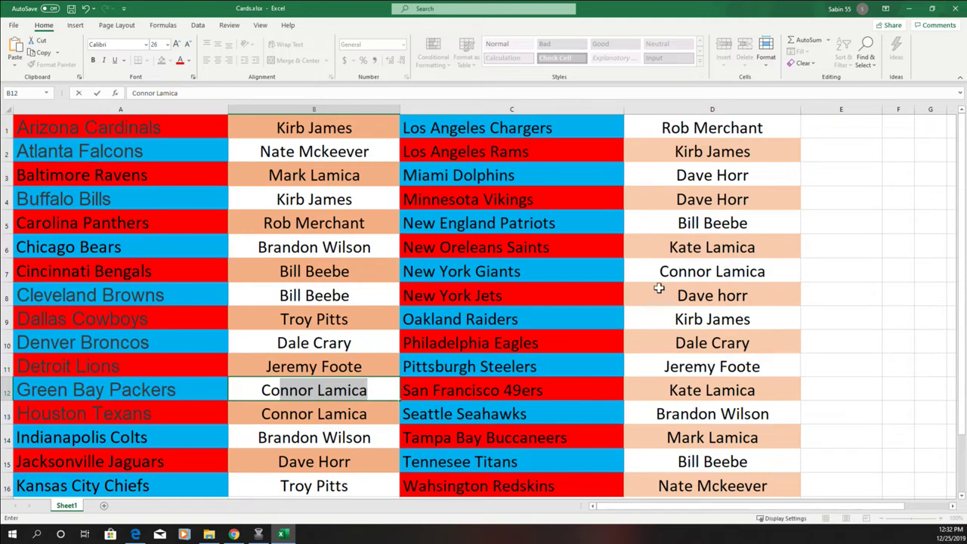
# Step: Reassign participant names for the New York Giants in D7 and the New Orleans Saints in D6
pyautogui.click(685, 272)
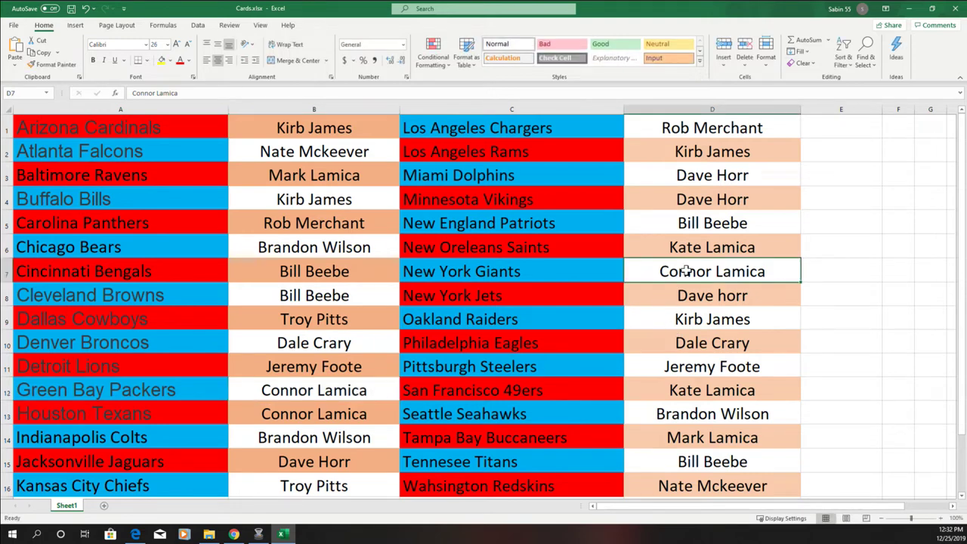
pyautogui.write('Kate')
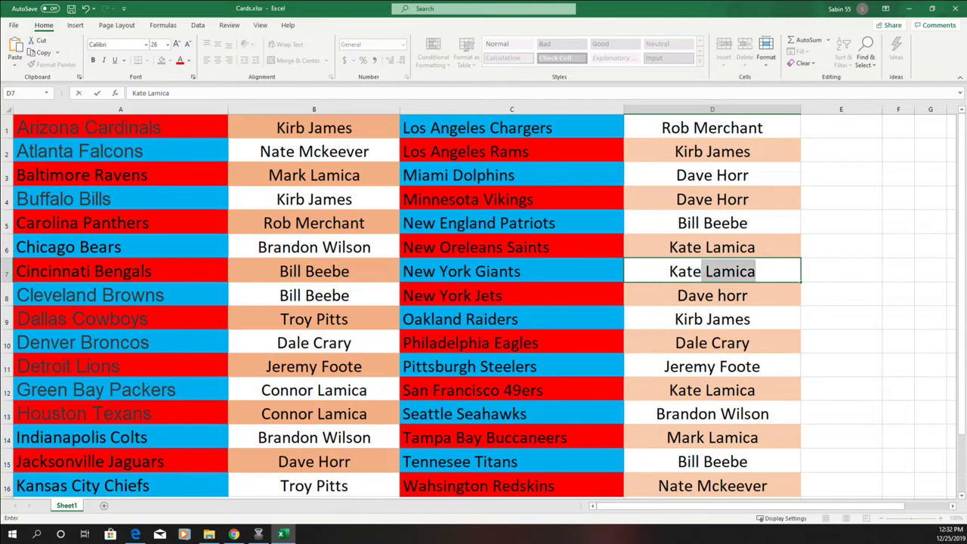
pyautogui.click(689, 247)
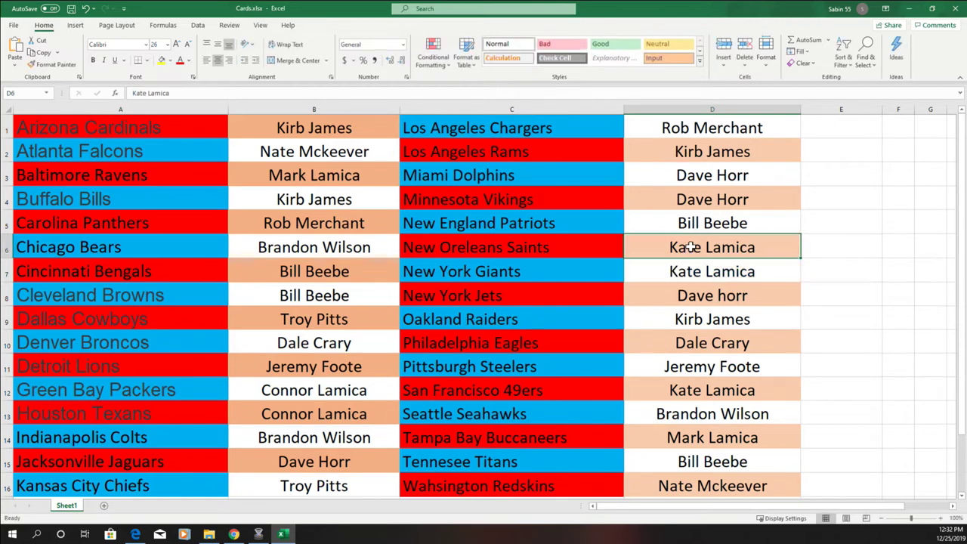
pyautogui.write('Bran')
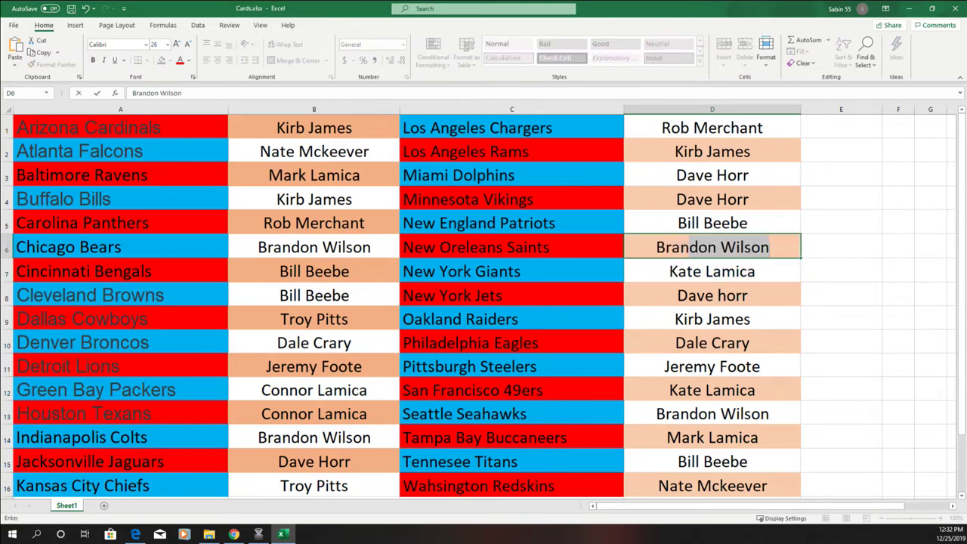
pyautogui.click(701, 273)
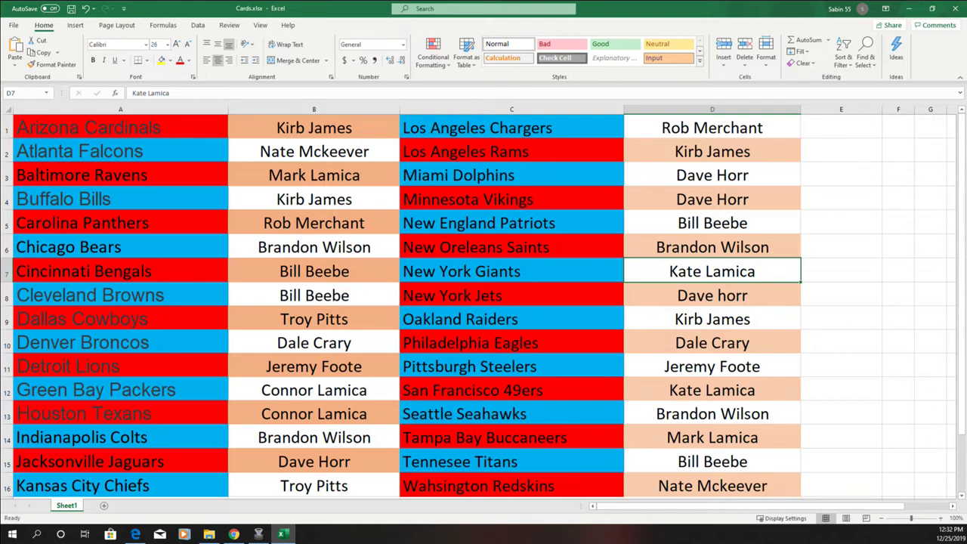
# Step: Put new participant names in B12 for the Packers, D7 for the Giants and D6 for the Saints
pyautogui.click(306, 390)
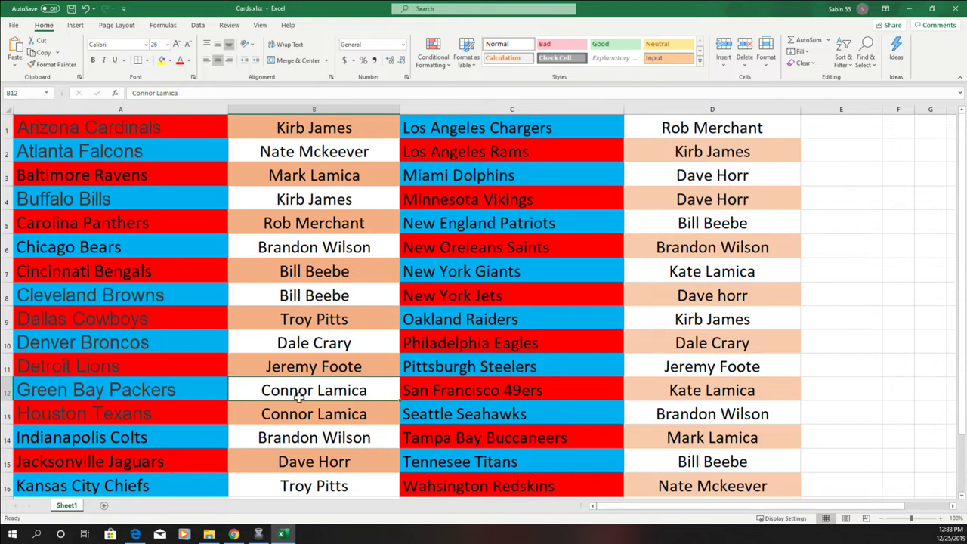
pyautogui.write('Bran')
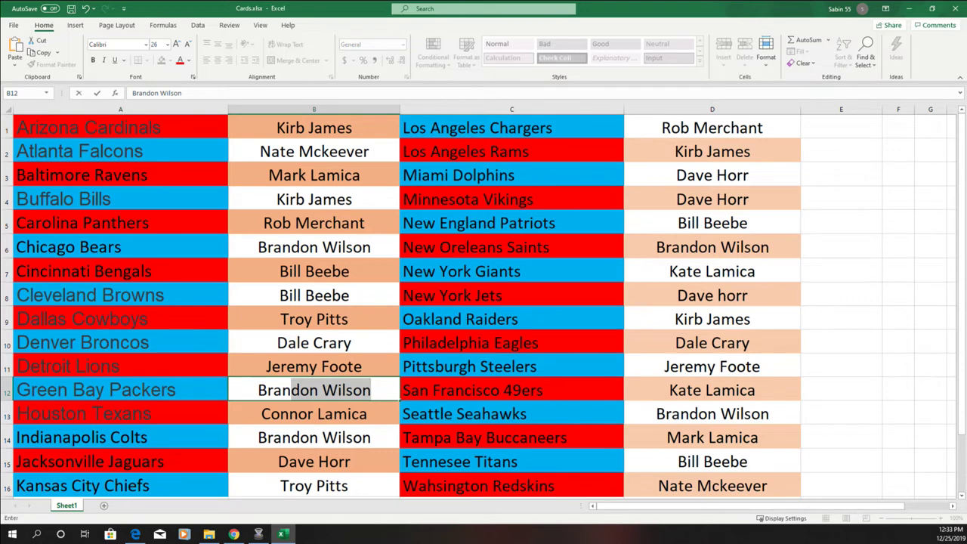
pyautogui.click(689, 271)
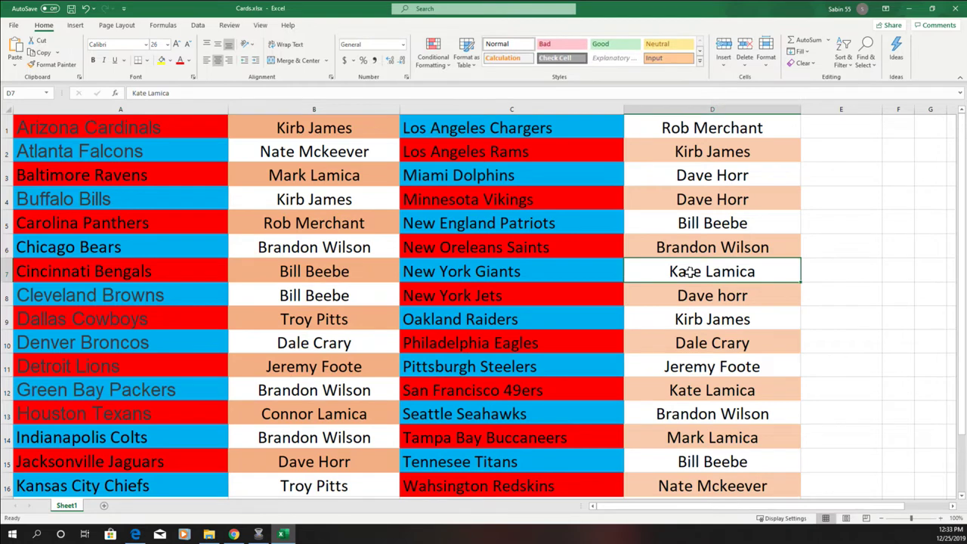
pyautogui.write('Connor')
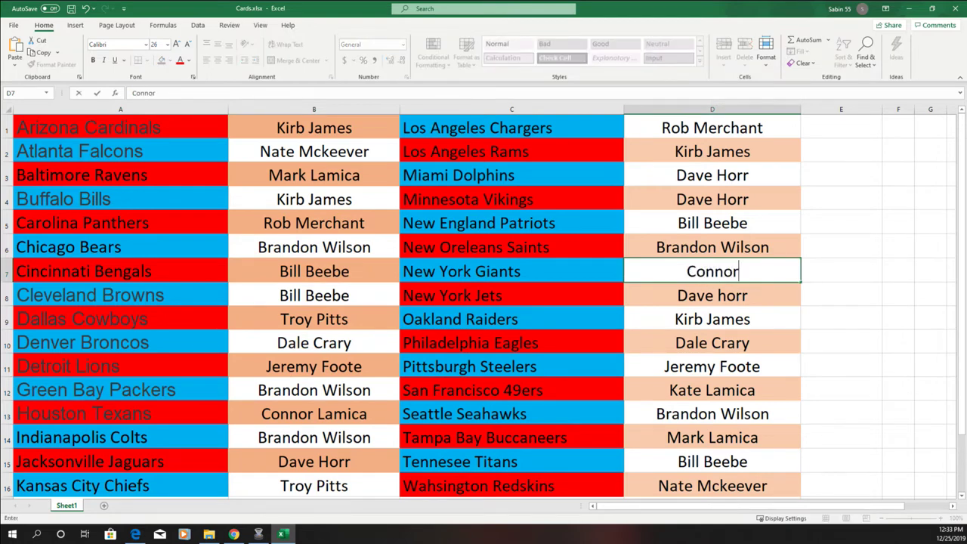
pyautogui.click(704, 247)
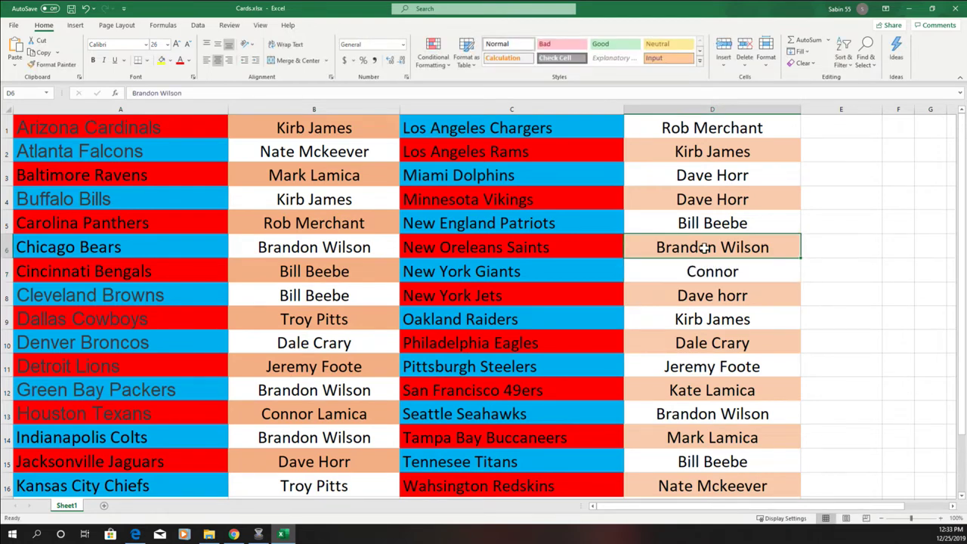
pyautogui.write('Kate')
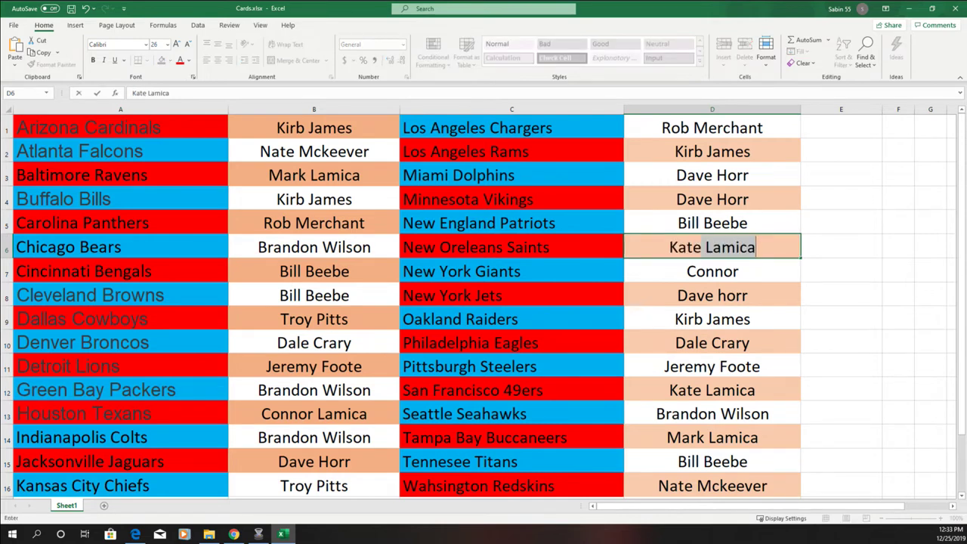
pyautogui.press('Return')
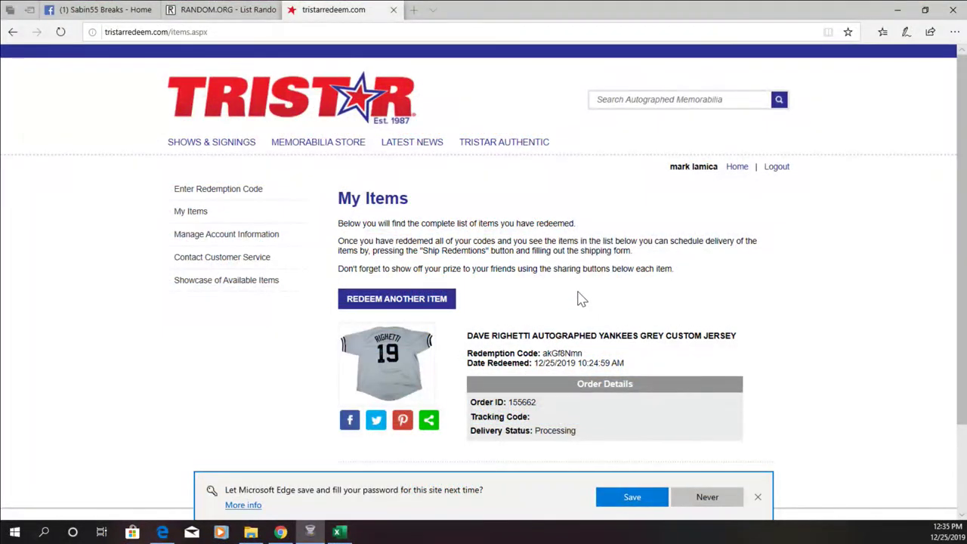
pyautogui.scroll(-1, 574, 299)
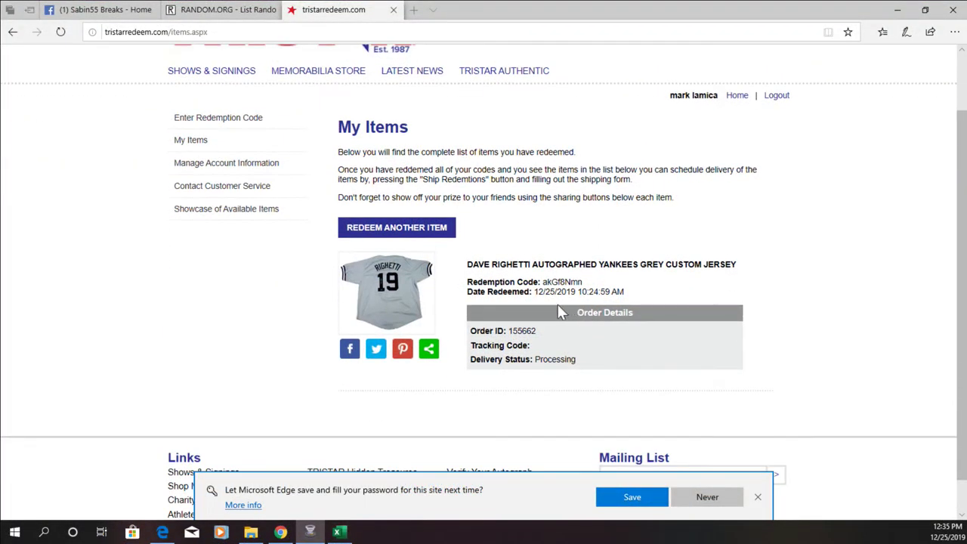
pyautogui.scroll(1, 562, 309)
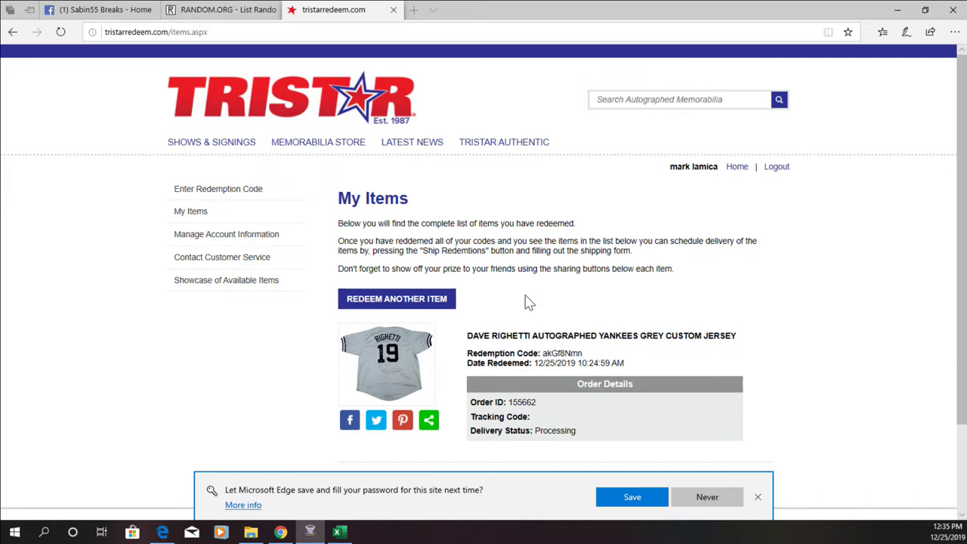
pyautogui.scroll(-1, 528, 302)
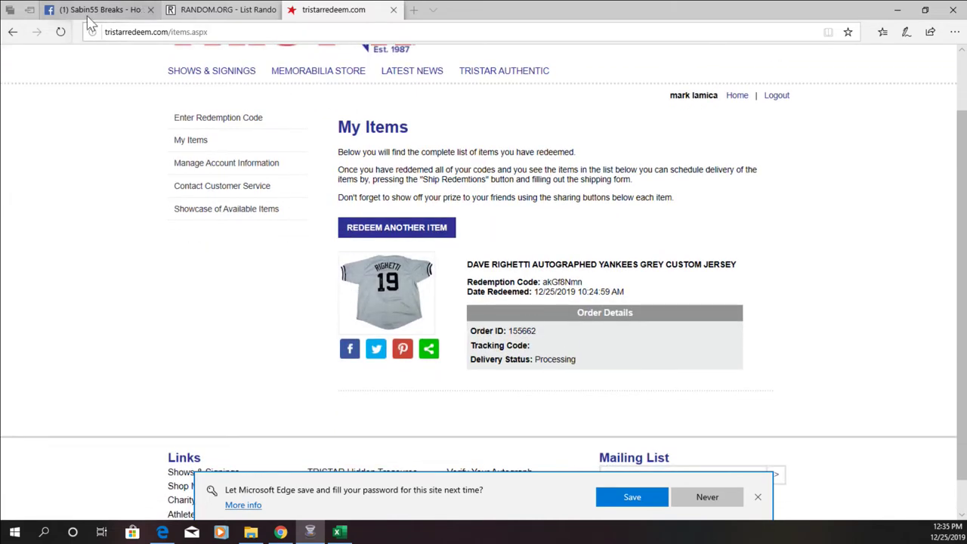
pyautogui.moveTo(94, 10)
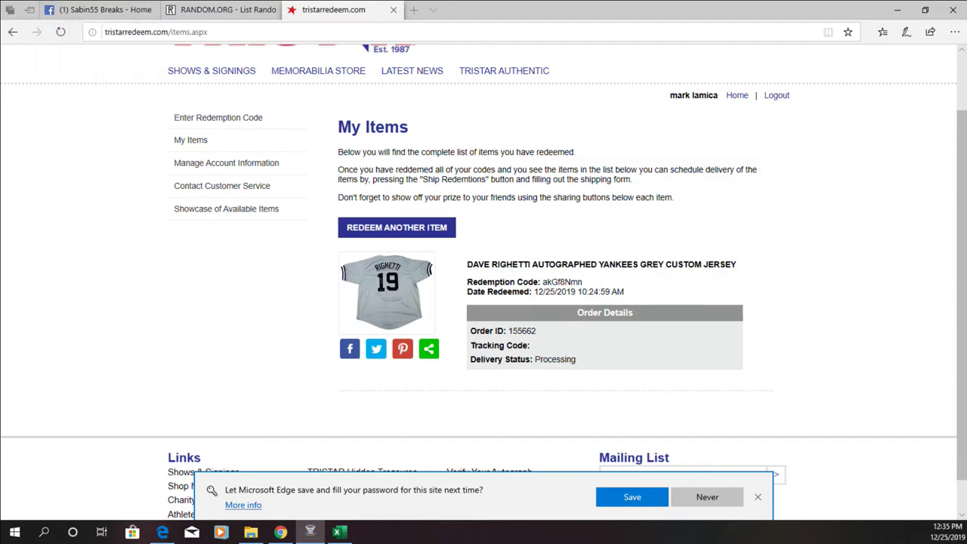